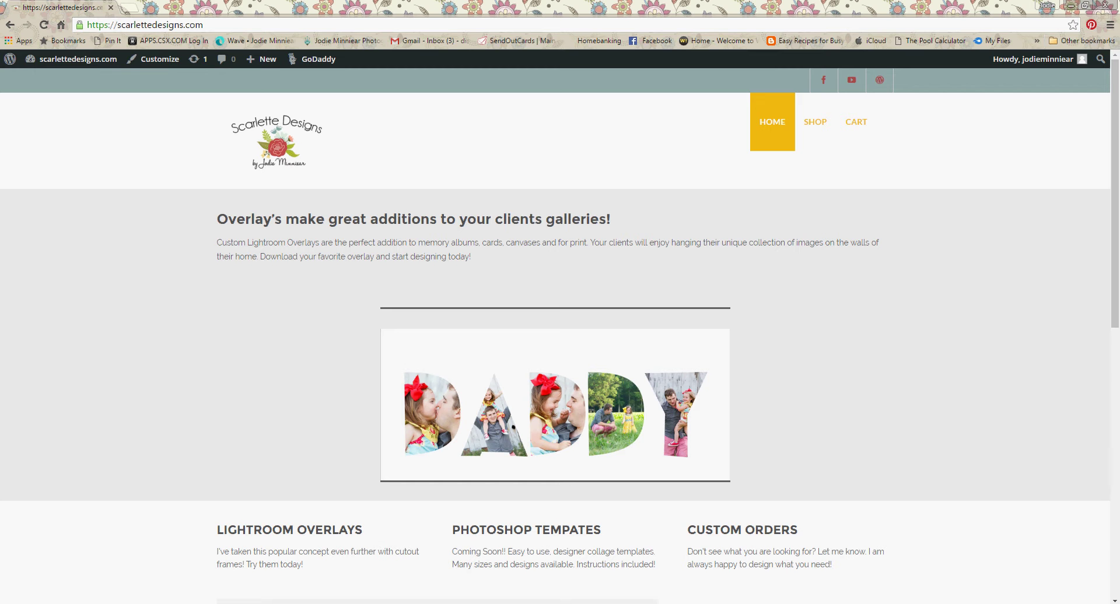
Minimize Chrome, check the Folders and Collections panels, and switch to the Print module
{"action": "left_click", "coordinate": [1069, 7]}
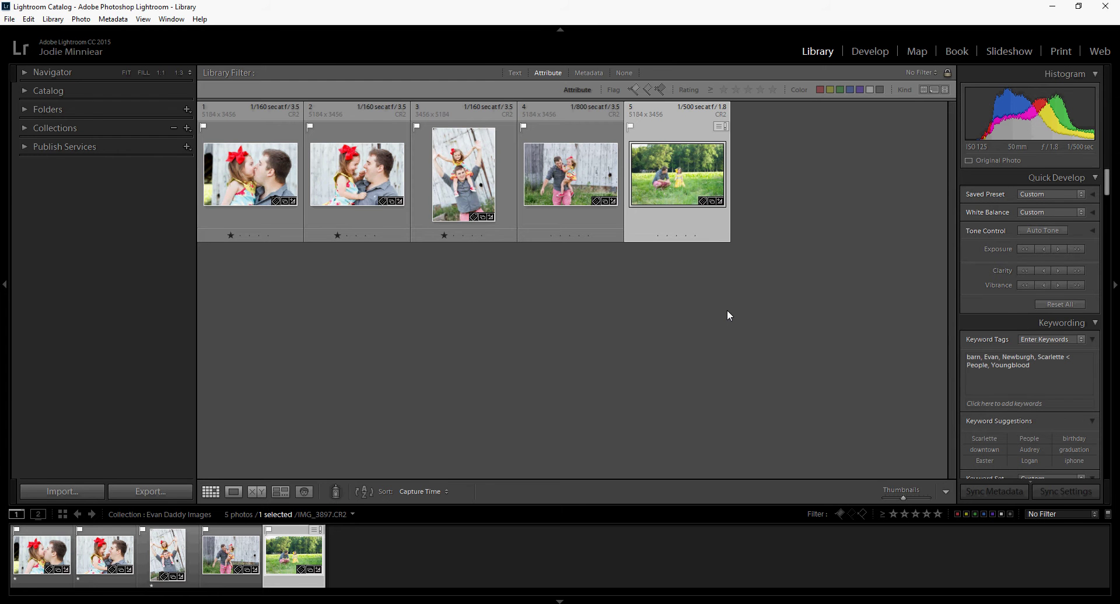
{"action": "left_click", "coordinate": [27, 109]}
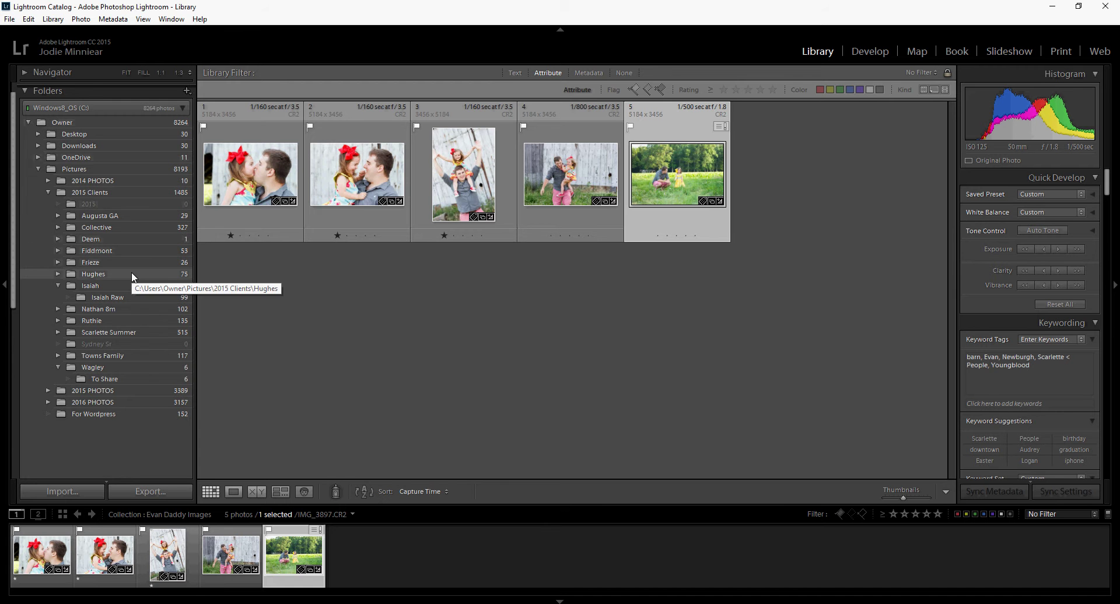
{"action": "left_click", "coordinate": [25, 90]}
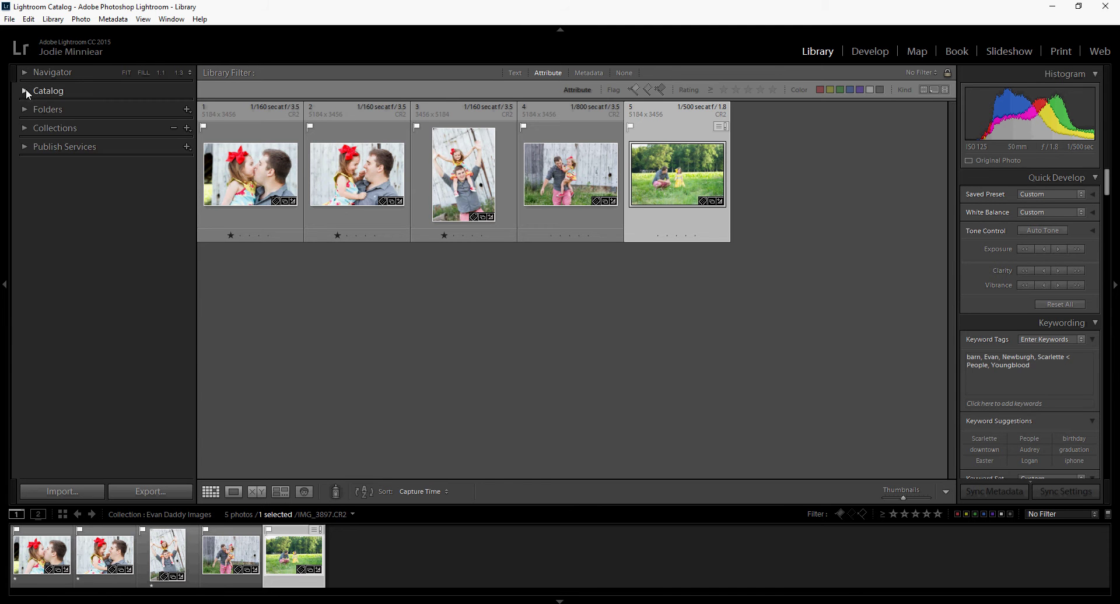
{"action": "left_click", "coordinate": [25, 128]}
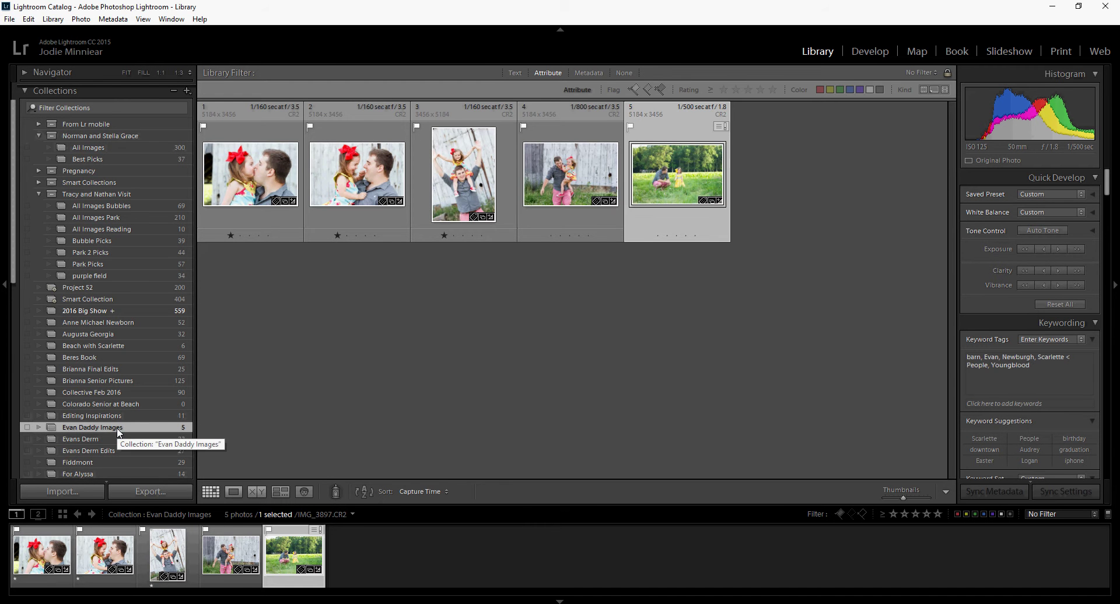
{"action": "left_click", "coordinate": [1057, 49]}
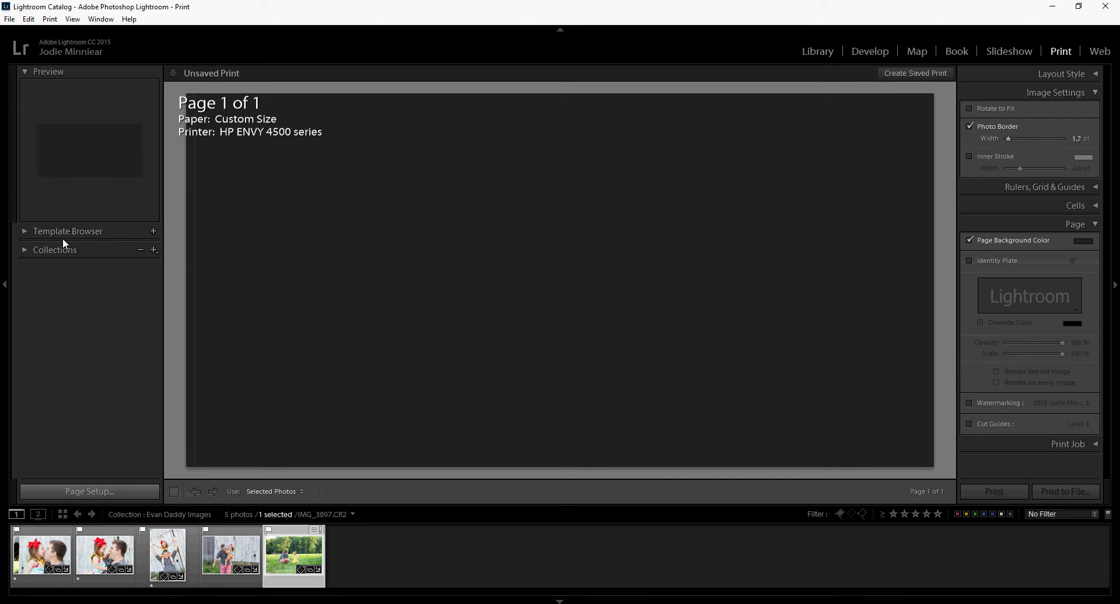
Expand the Template Browser and bring up the context menu for User Templates
{"action": "left_click", "coordinate": [24, 232]}
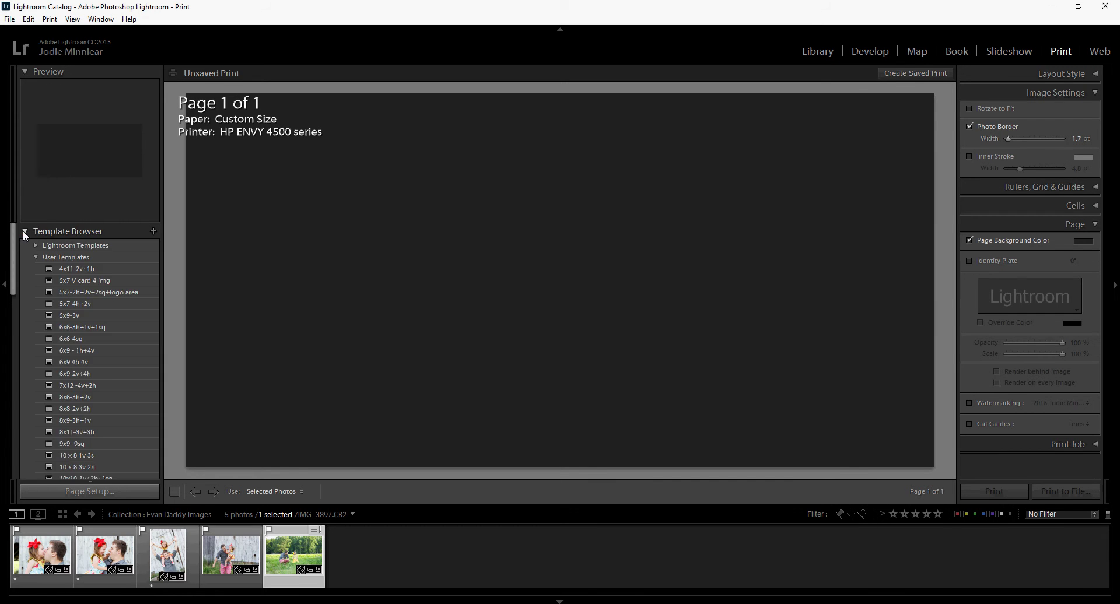
{"action": "right_click", "coordinate": [66, 258]}
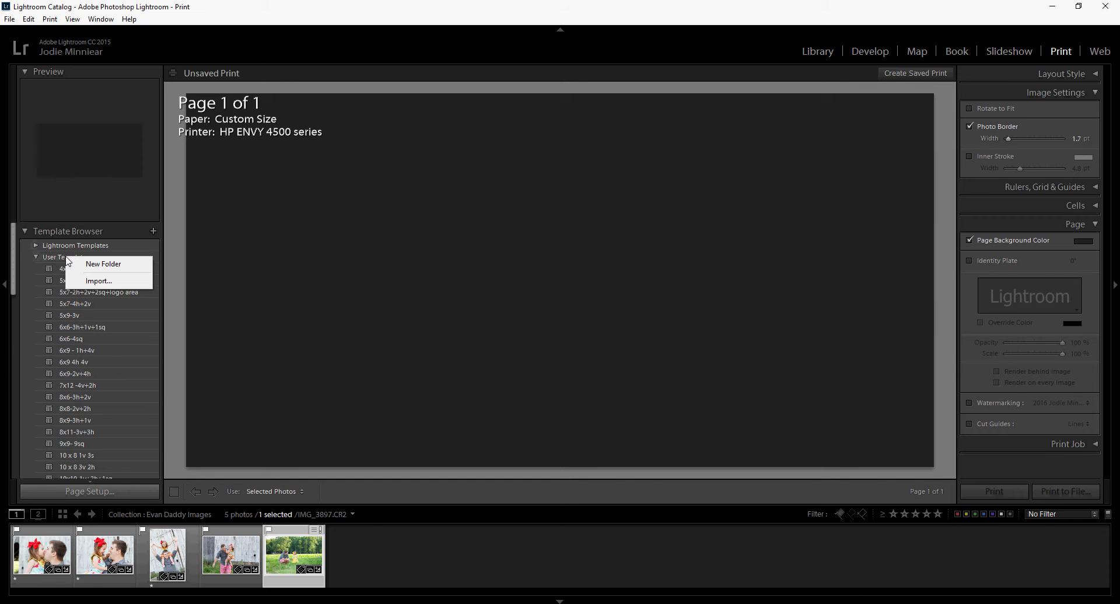
Import 'Template for Overlay DADDY.lrtemplate' from the Desktop into User Templates
{"action": "left_click", "coordinate": [96, 282]}
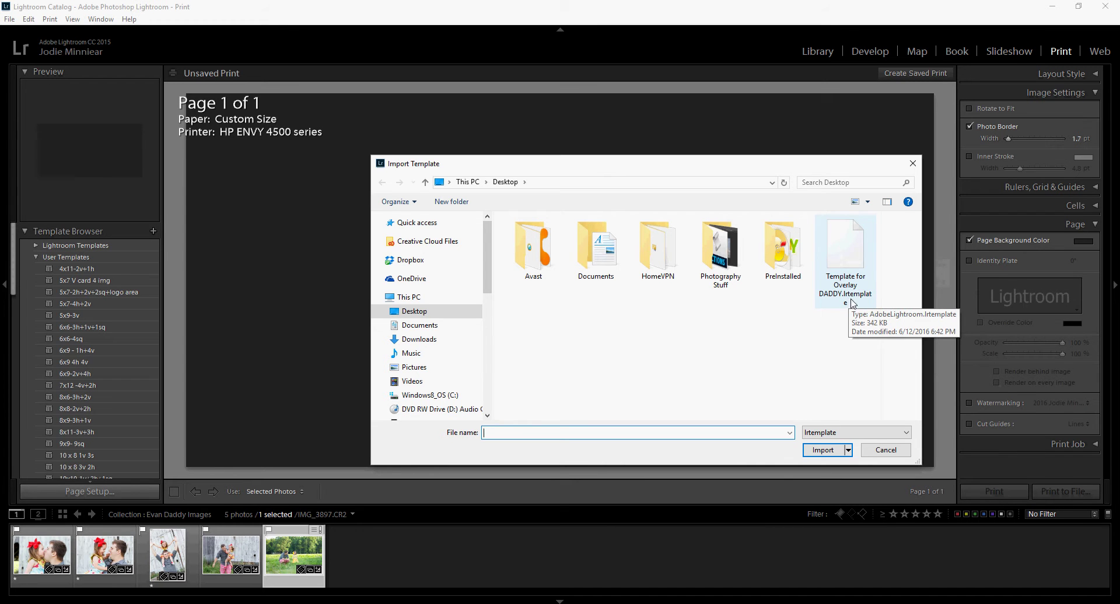
{"action": "left_click", "coordinate": [846, 257]}
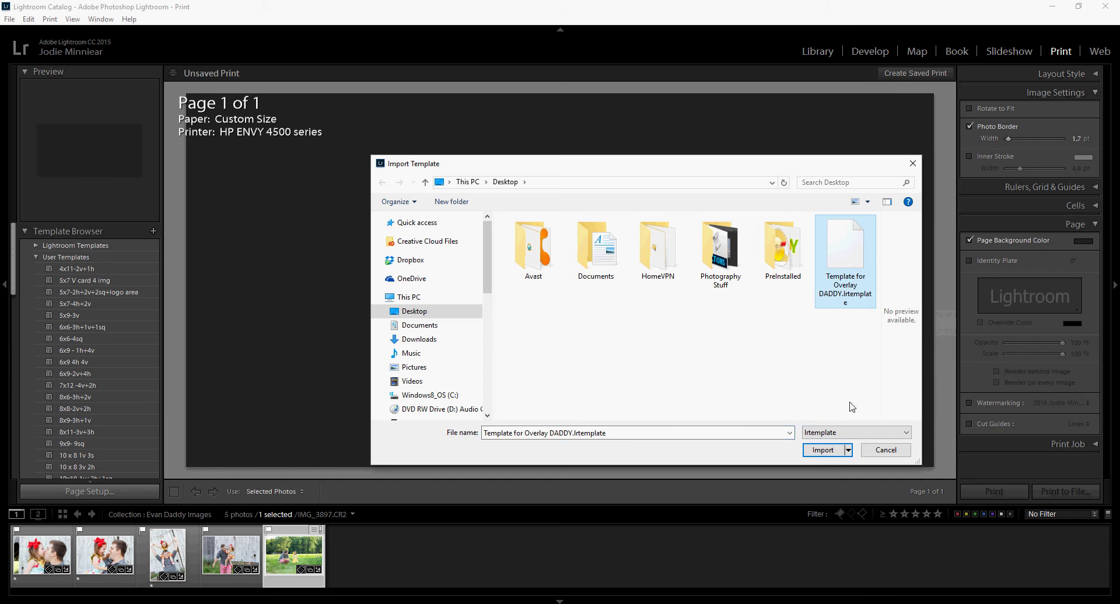
{"action": "left_click", "coordinate": [828, 452]}
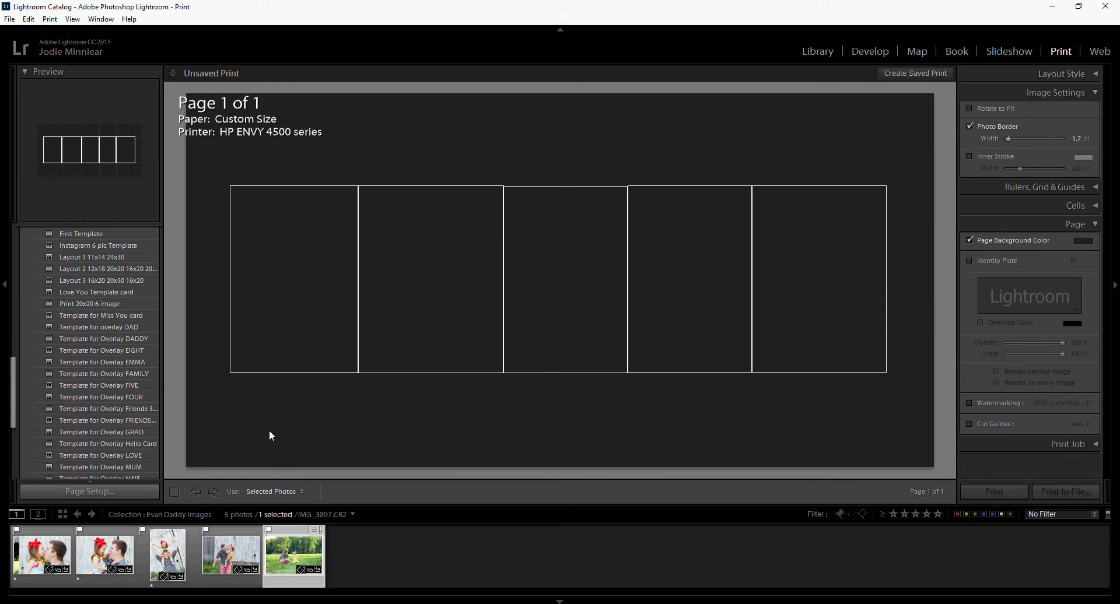
Drag the five Evan Daddy photos into the five cells and turn off Photo Border
{"action": "left_click", "coordinate": [51, 566]}
{"action": "left_click_drag", "start_coordinate": [51, 566], "coordinate": [299, 289]}
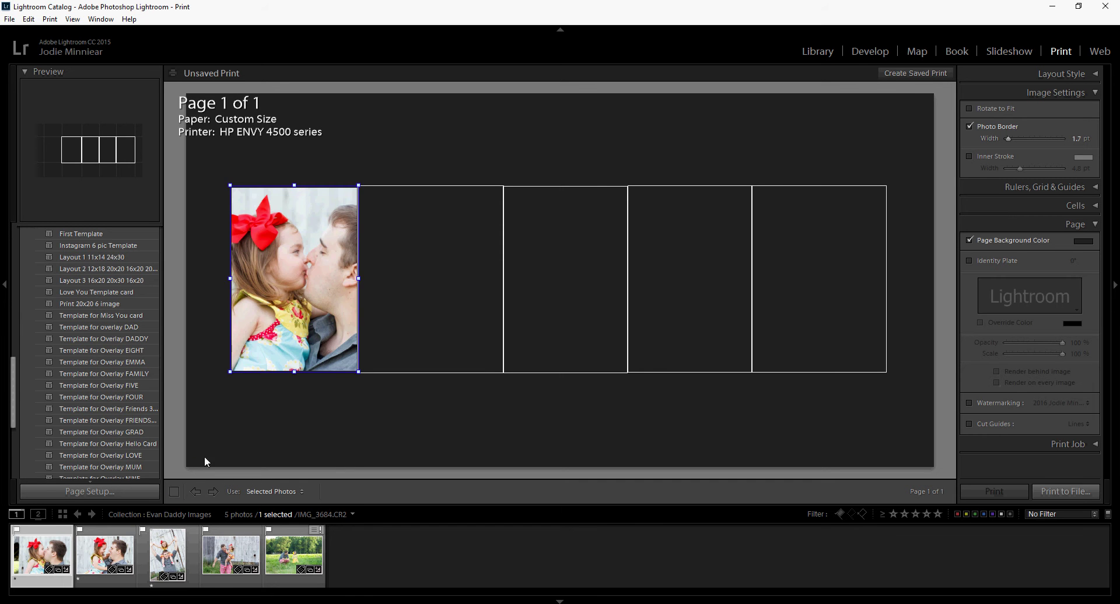
{"action": "left_click_drag", "start_coordinate": [169, 557], "coordinate": [423, 292]}
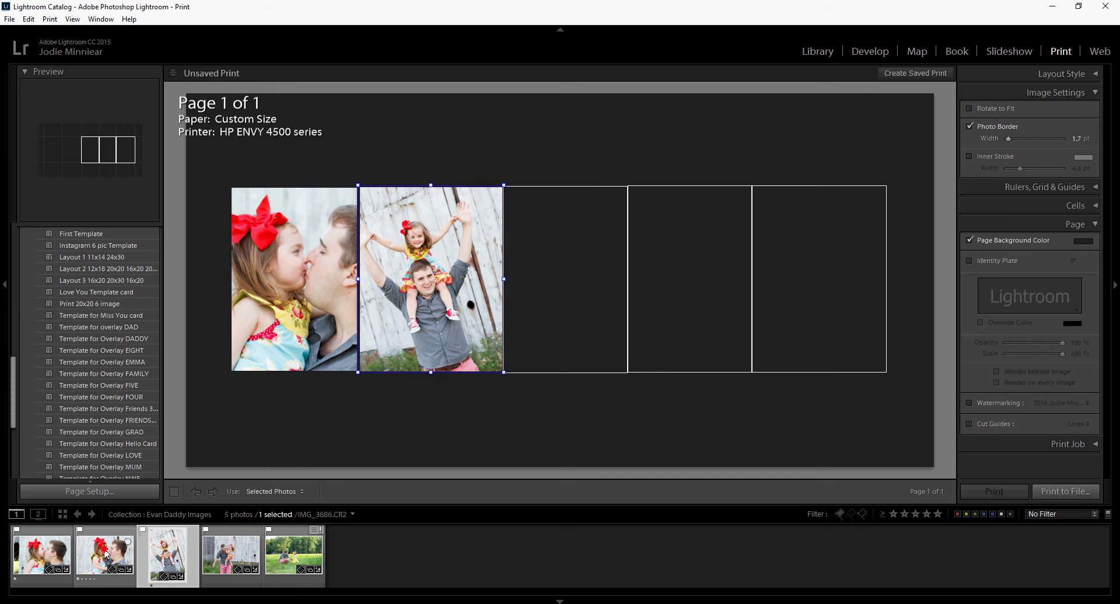
{"action": "left_click_drag", "start_coordinate": [111, 550], "coordinate": [576, 289]}
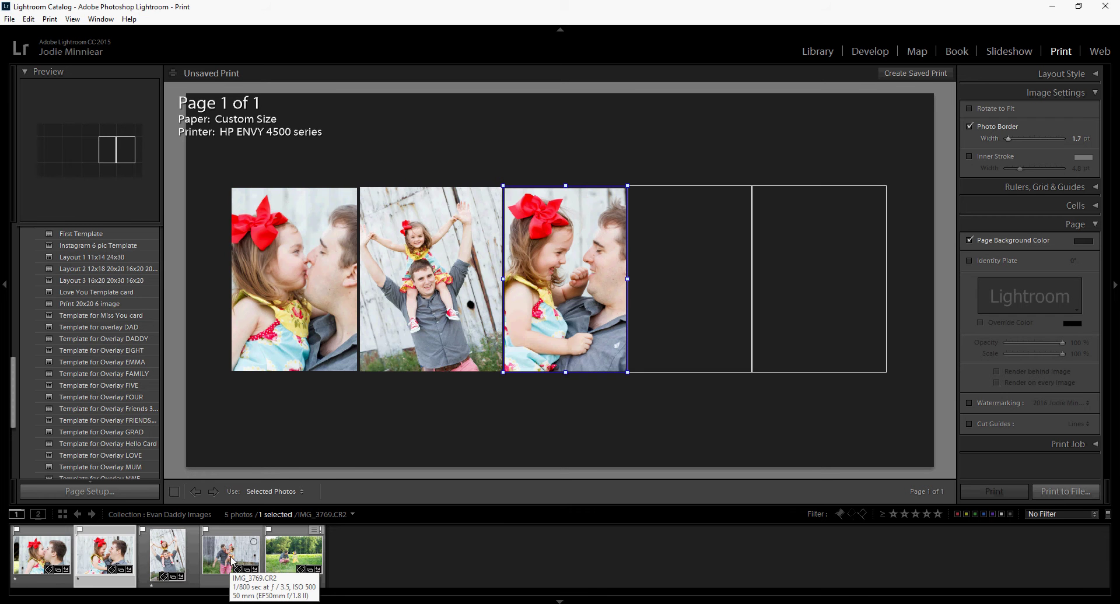
{"action": "left_click_drag", "start_coordinate": [231, 561], "coordinate": [824, 286]}
{"action": "left_click_drag", "start_coordinate": [293, 561], "coordinate": [670, 302]}
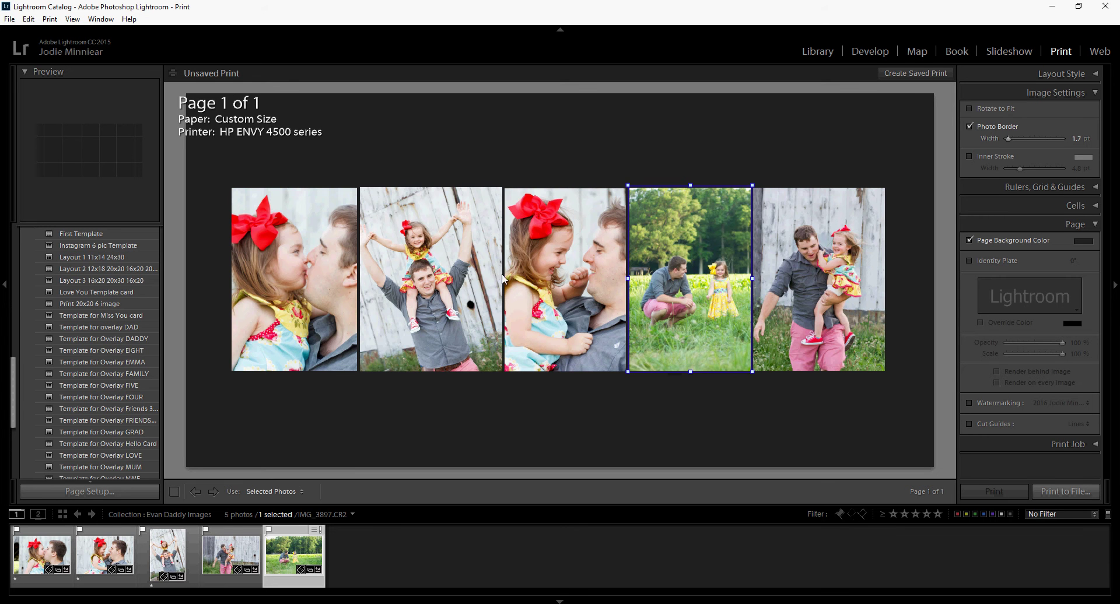
{"action": "left_click", "coordinate": [970, 126]}
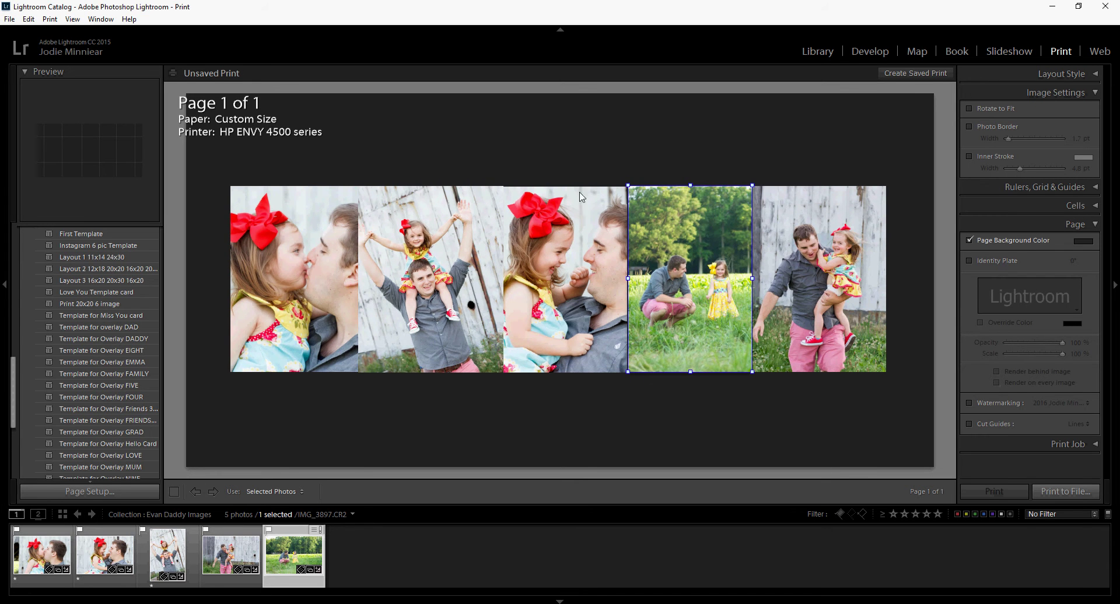
{"action": "left_click", "coordinate": [832, 428]}
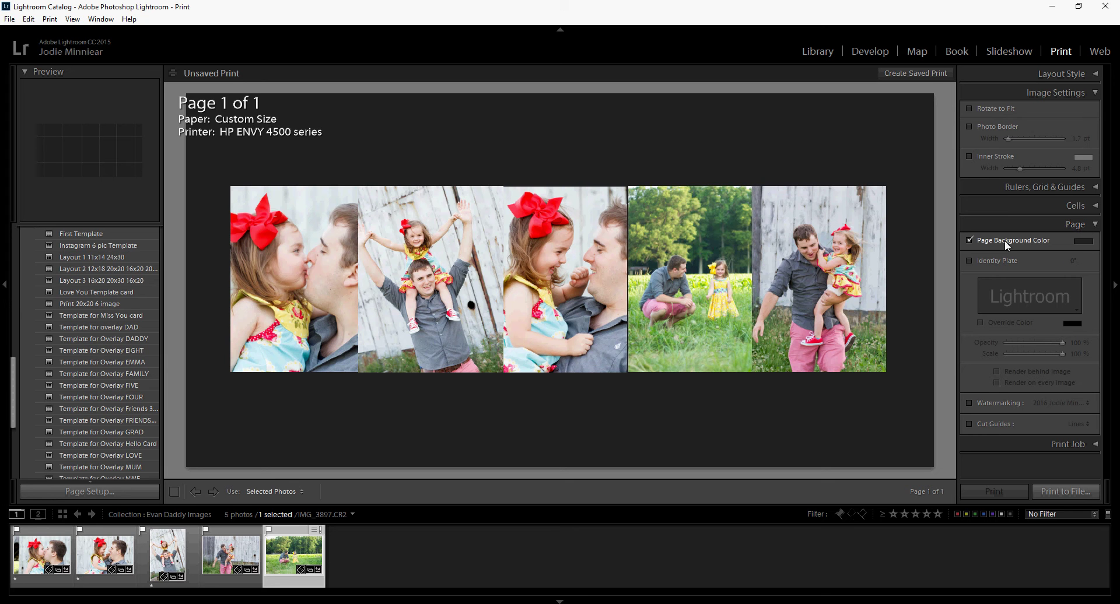
Enable Identity Plate and set its editor to use a graphical identity plate
{"action": "left_click", "coordinate": [969, 260]}
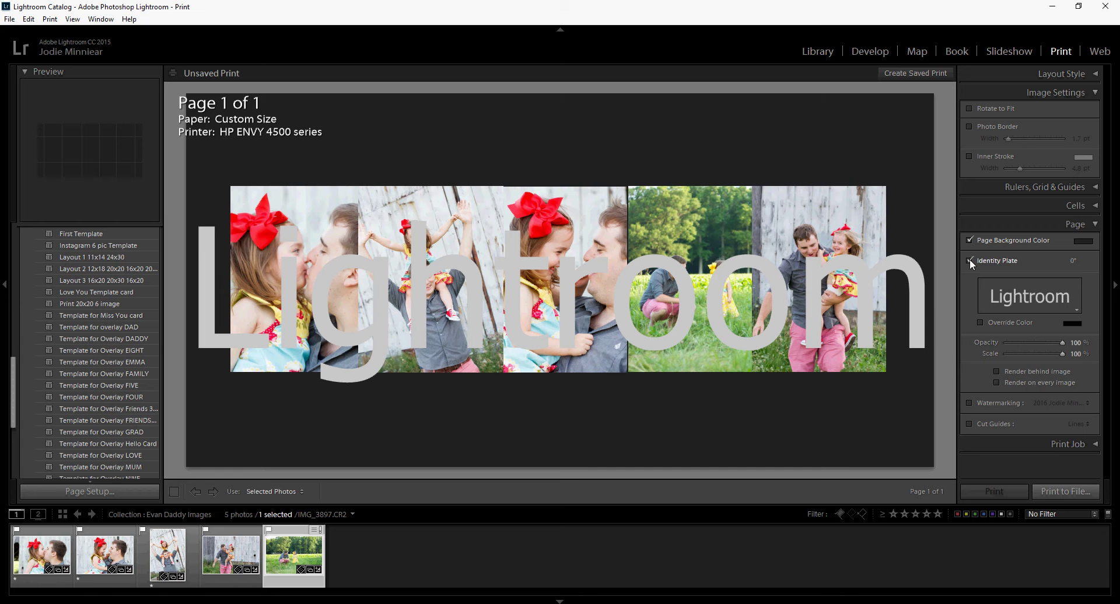
{"action": "left_click", "coordinate": [1076, 309]}
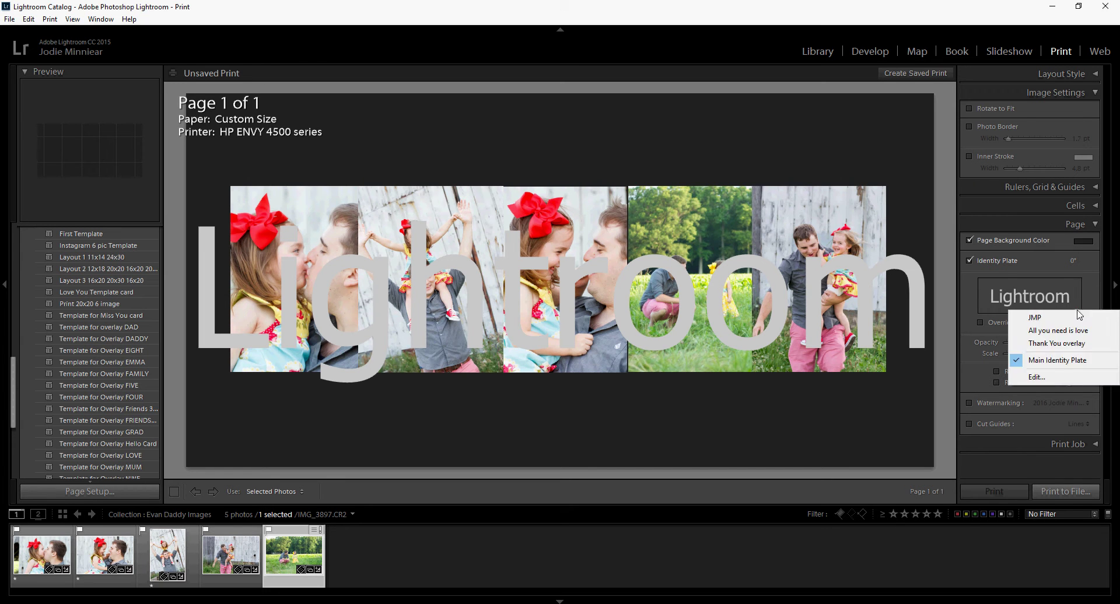
{"action": "left_click", "coordinate": [1048, 378]}
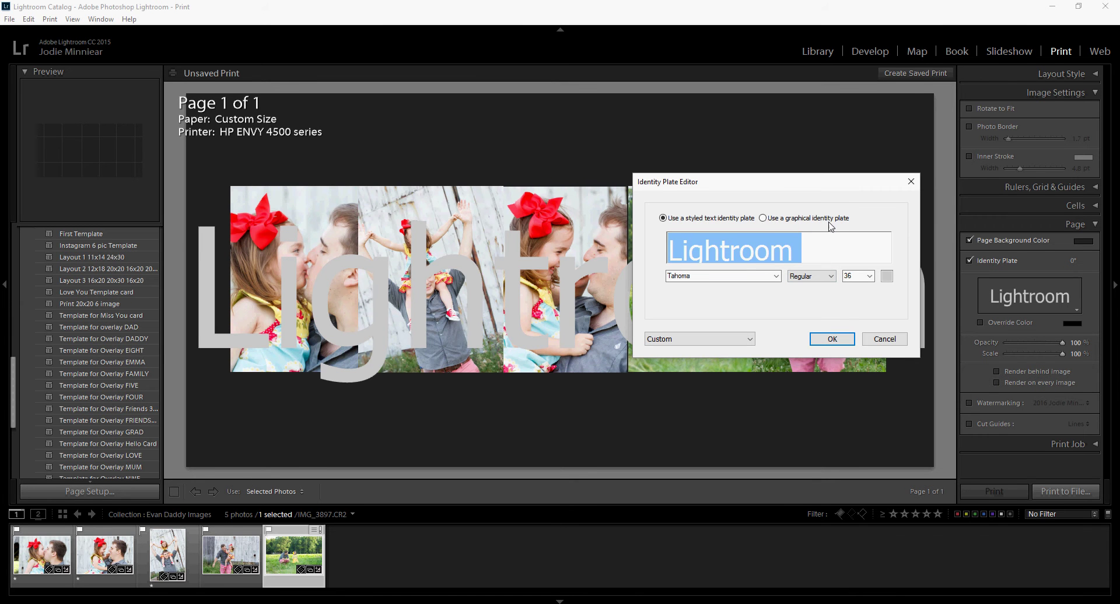
{"action": "left_click", "coordinate": [762, 218]}
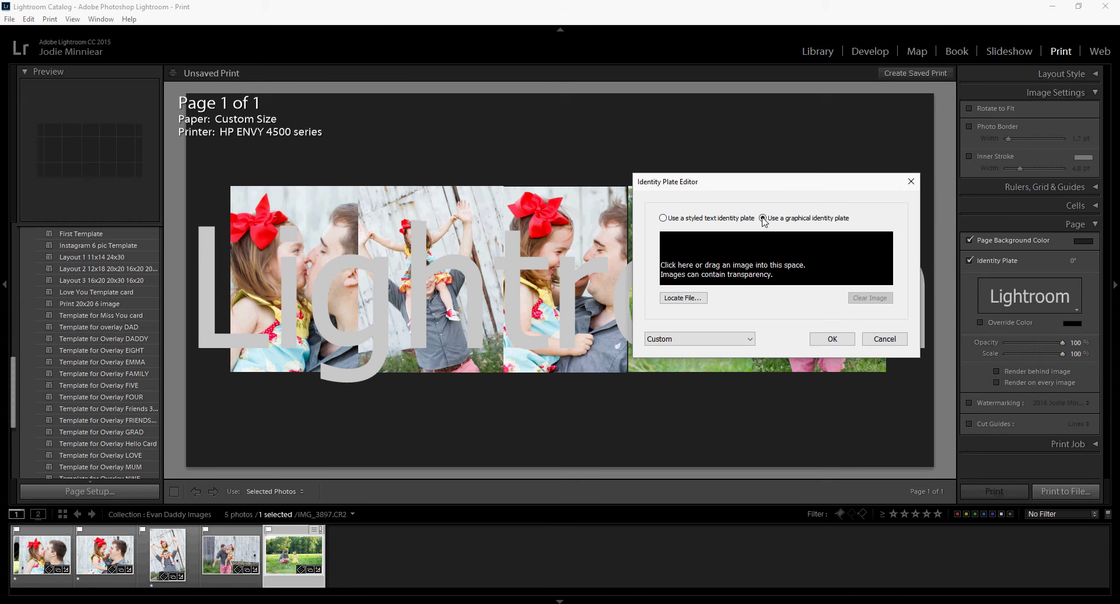
Load the DADDY overlay image as the graphical identity plate, accepting the large-file warning
{"action": "left_click", "coordinate": [688, 300]}
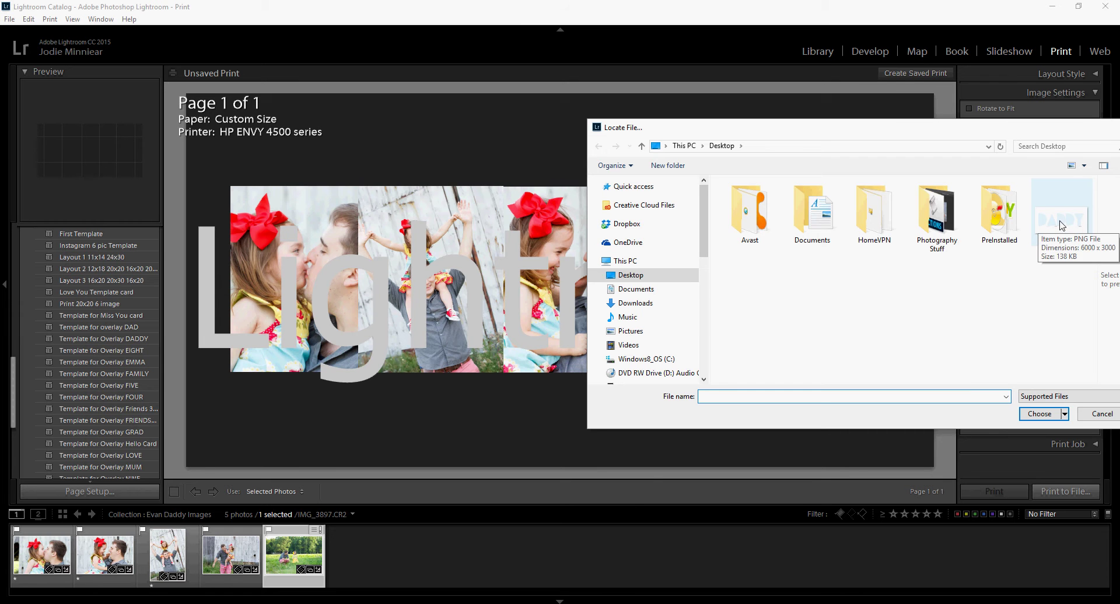
{"action": "left_click", "coordinate": [1061, 225]}
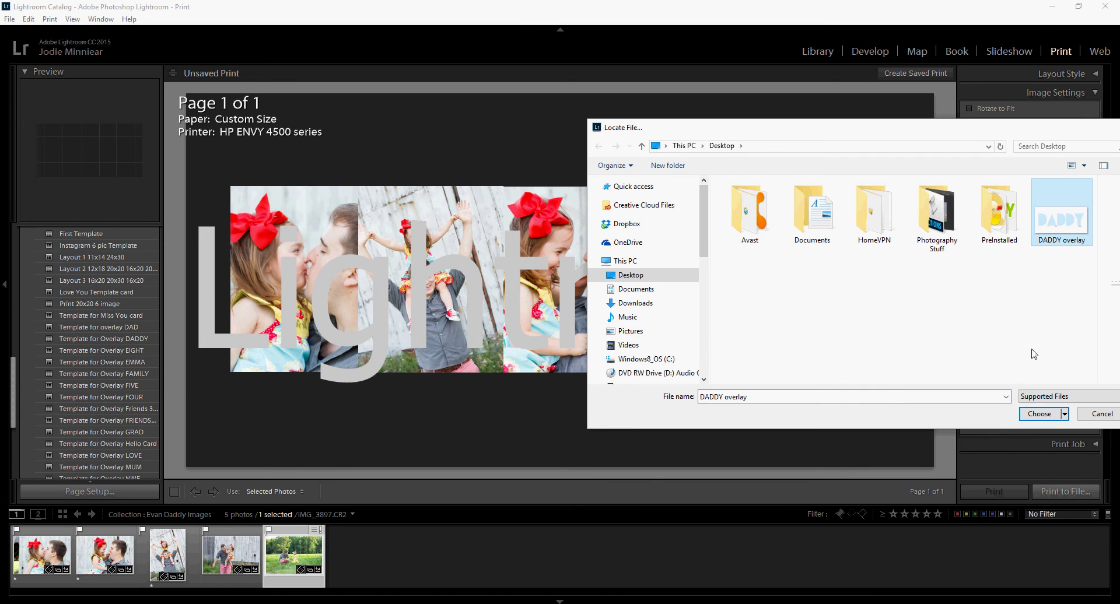
{"action": "left_click", "coordinate": [1035, 411]}
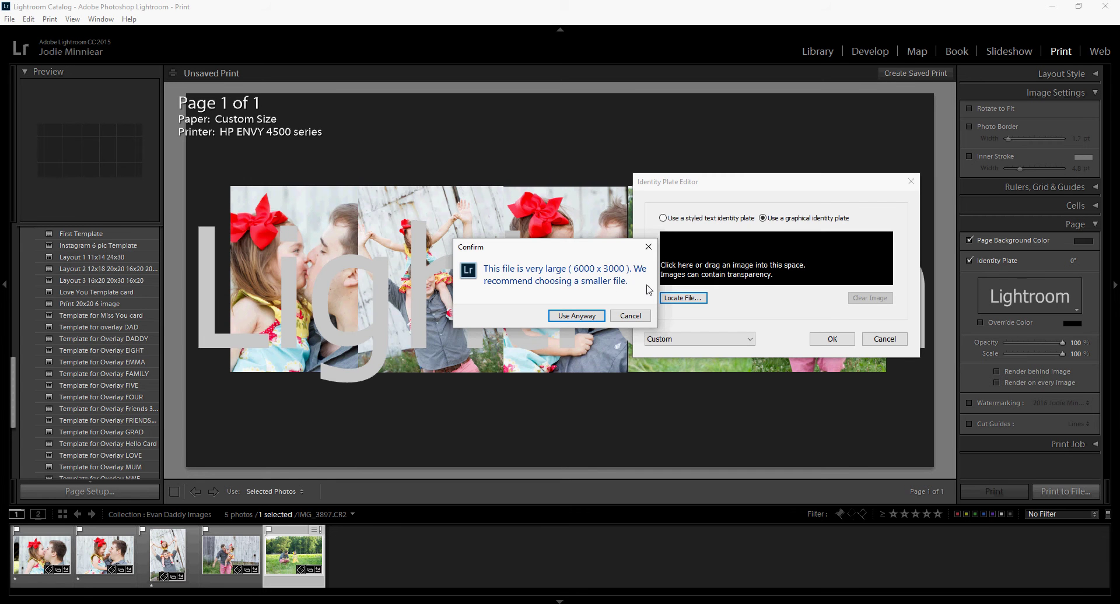
{"action": "left_click", "coordinate": [596, 316]}
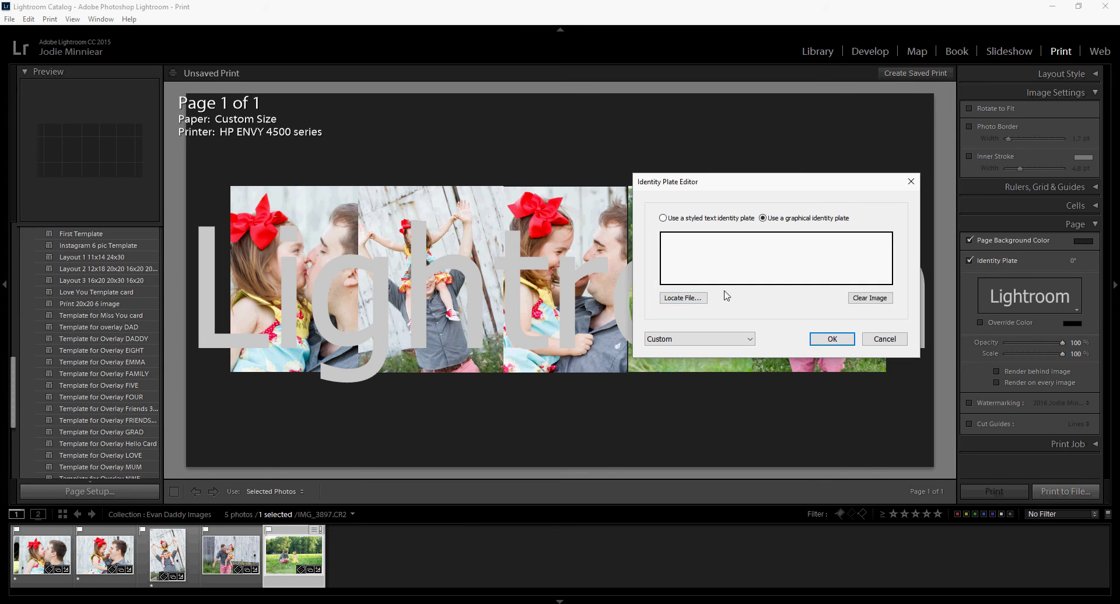
{"action": "left_click", "coordinate": [833, 339]}
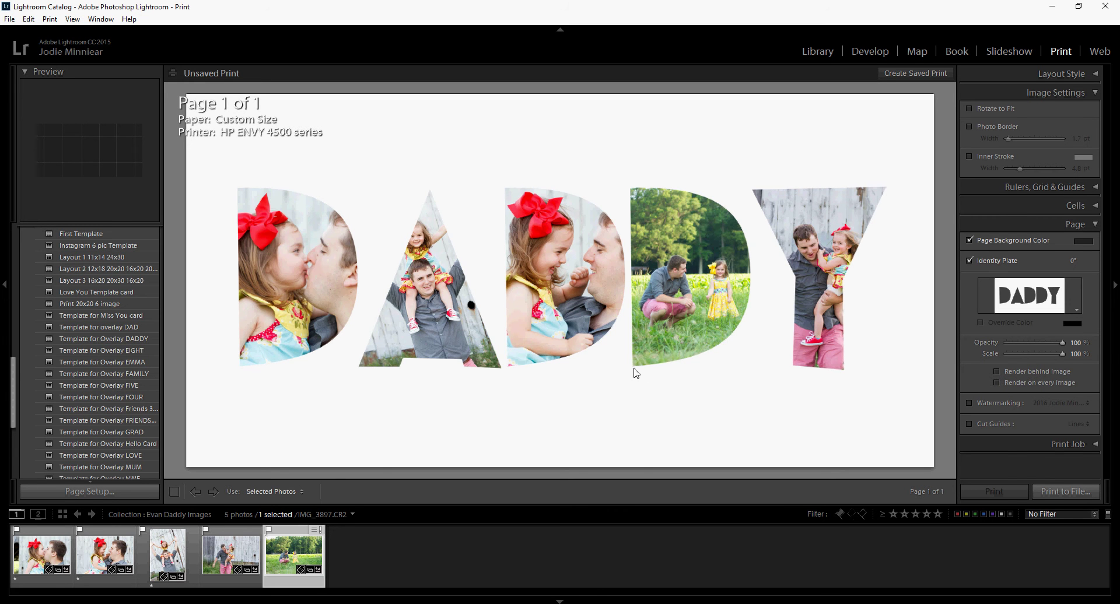
Try photo IMG_3769 in the fourth cell and preview it under the DADDY overlay
{"action": "left_click", "coordinate": [969, 260]}
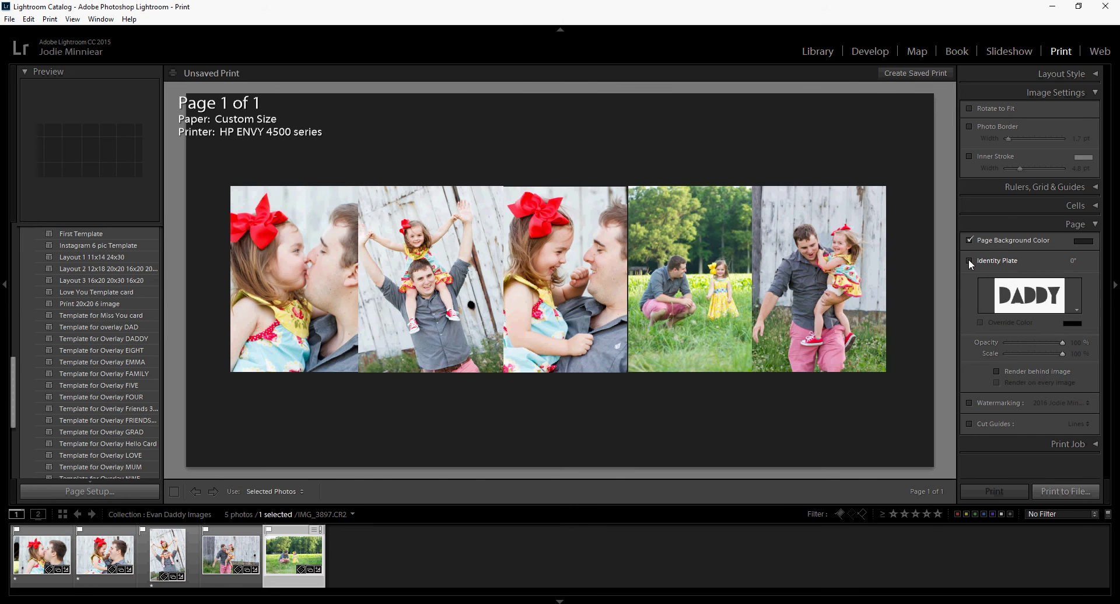
{"action": "left_click", "coordinate": [245, 563]}
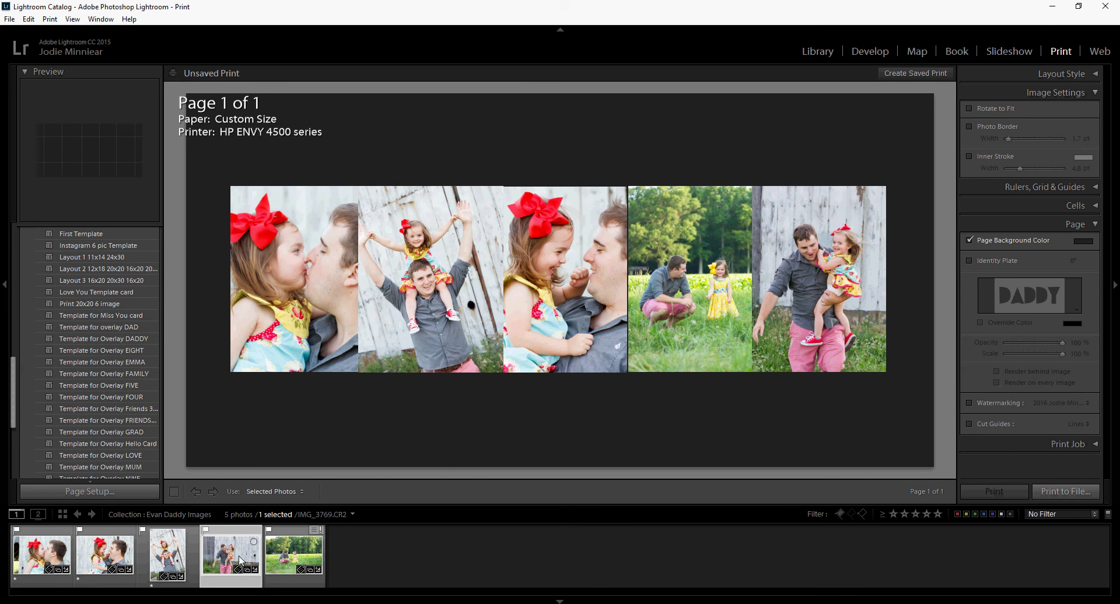
{"action": "left_click_drag", "start_coordinate": [236, 555], "coordinate": [679, 287]}
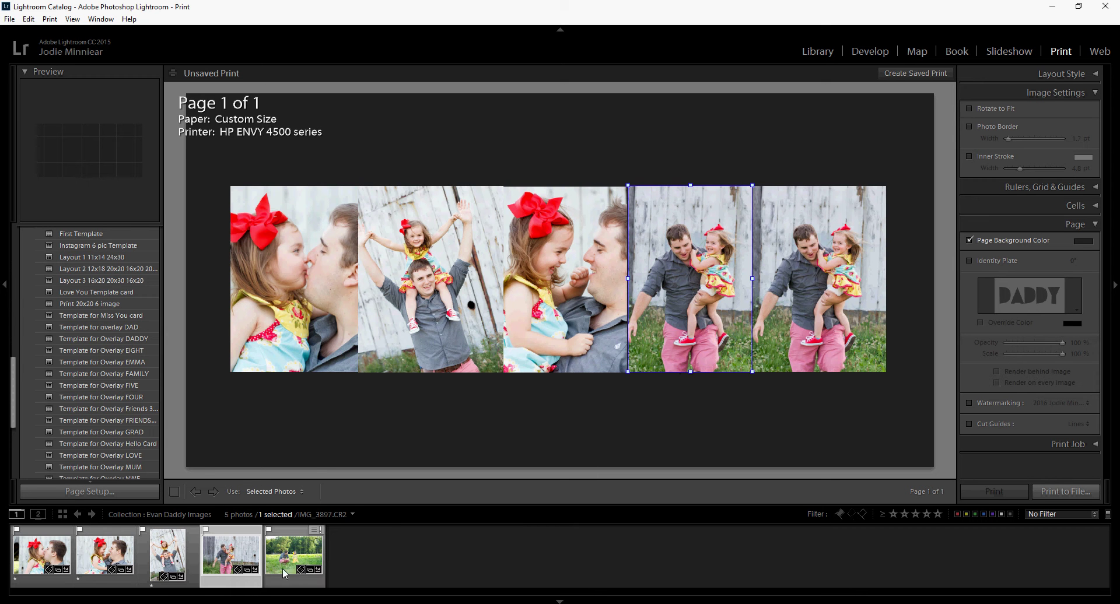
{"action": "left_click", "coordinate": [969, 261]}
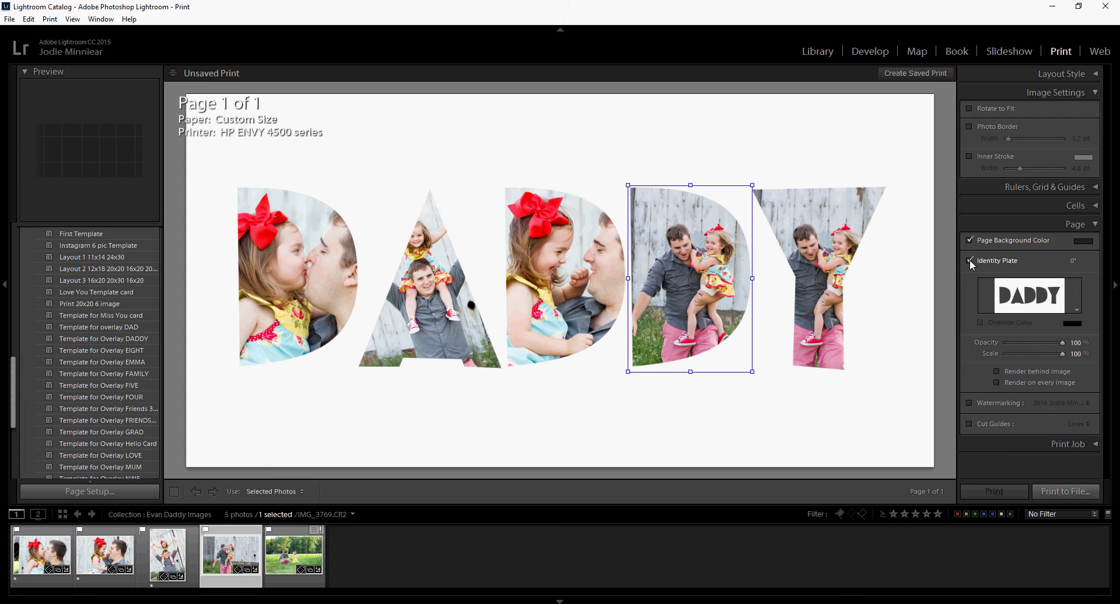
{"action": "left_click", "coordinate": [969, 260]}
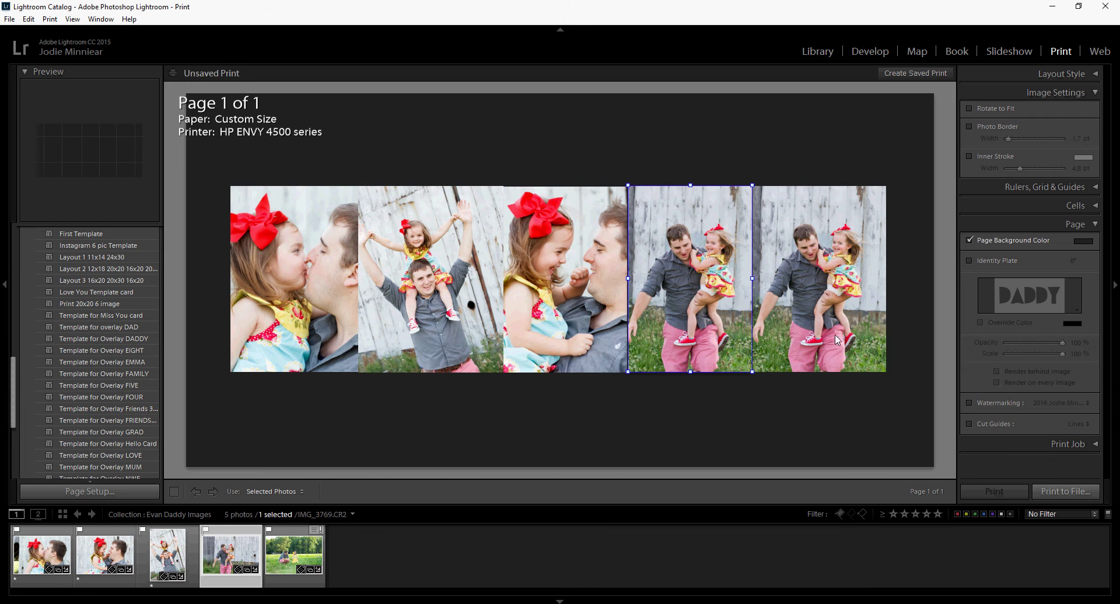
Return the green field photo to the fourth cell, preview the overlay, then hide it
{"action": "left_click_drag", "start_coordinate": [293, 575], "coordinate": [677, 291]}
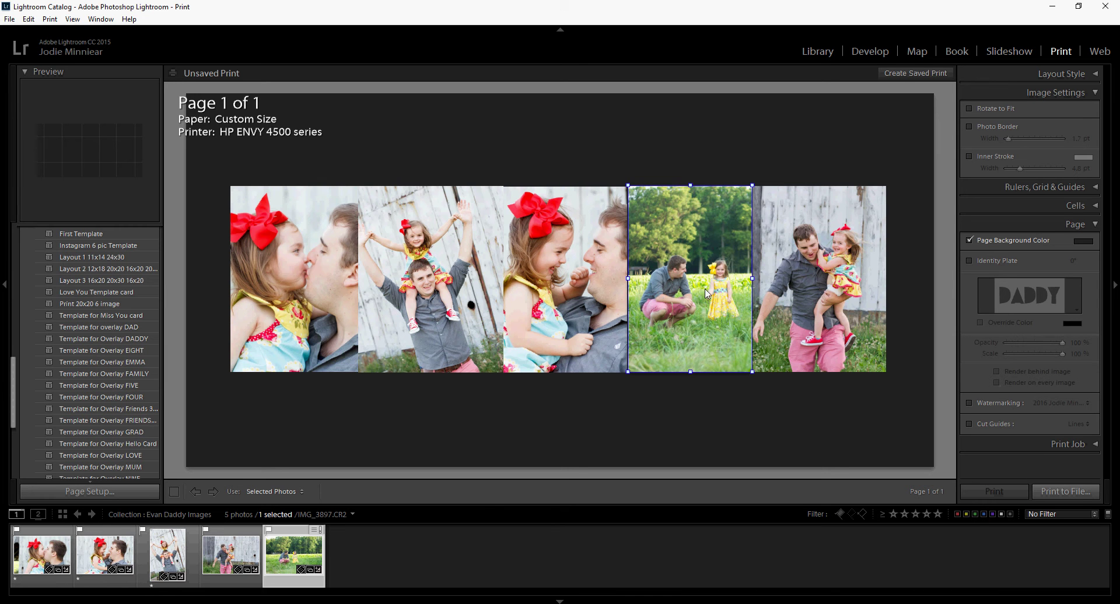
{"action": "left_click", "coordinate": [969, 261]}
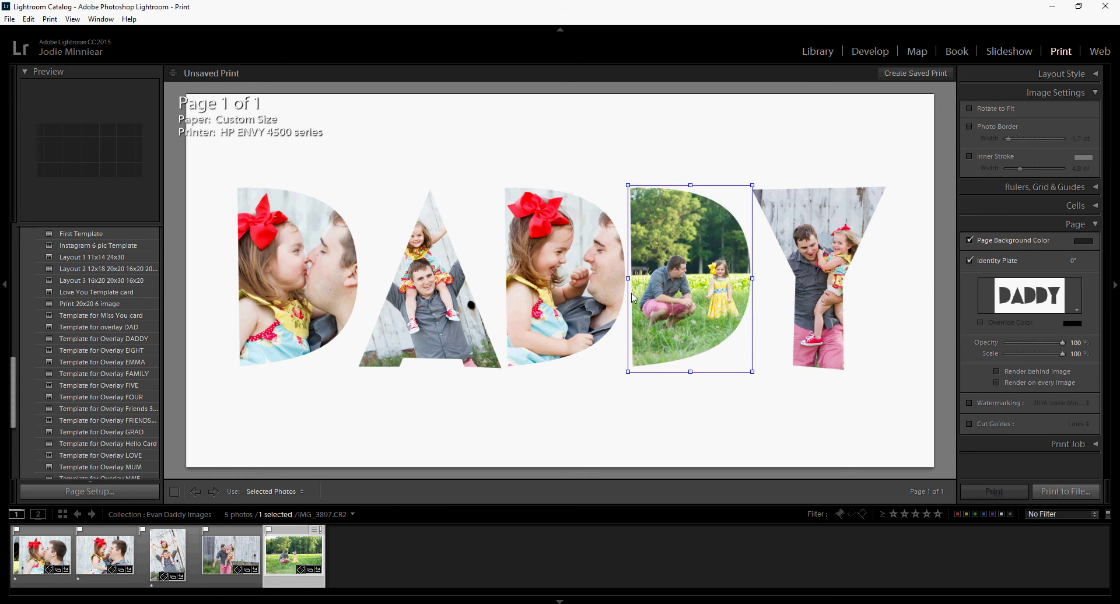
{"action": "left_click", "coordinate": [970, 260]}
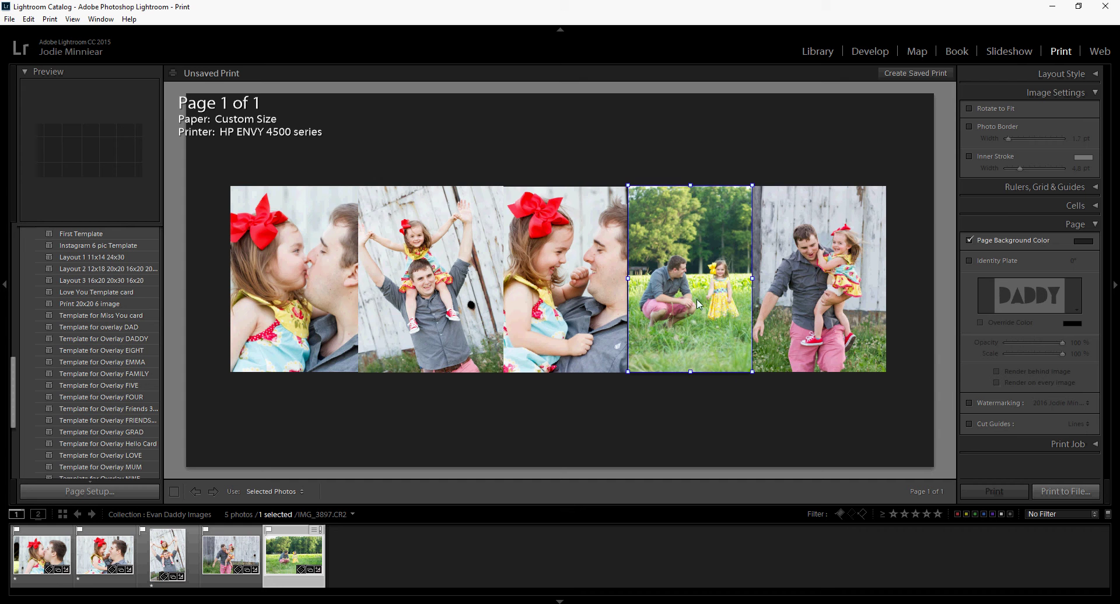
{"action": "key", "text": "c"}
{"action": "key", "text": "e"}
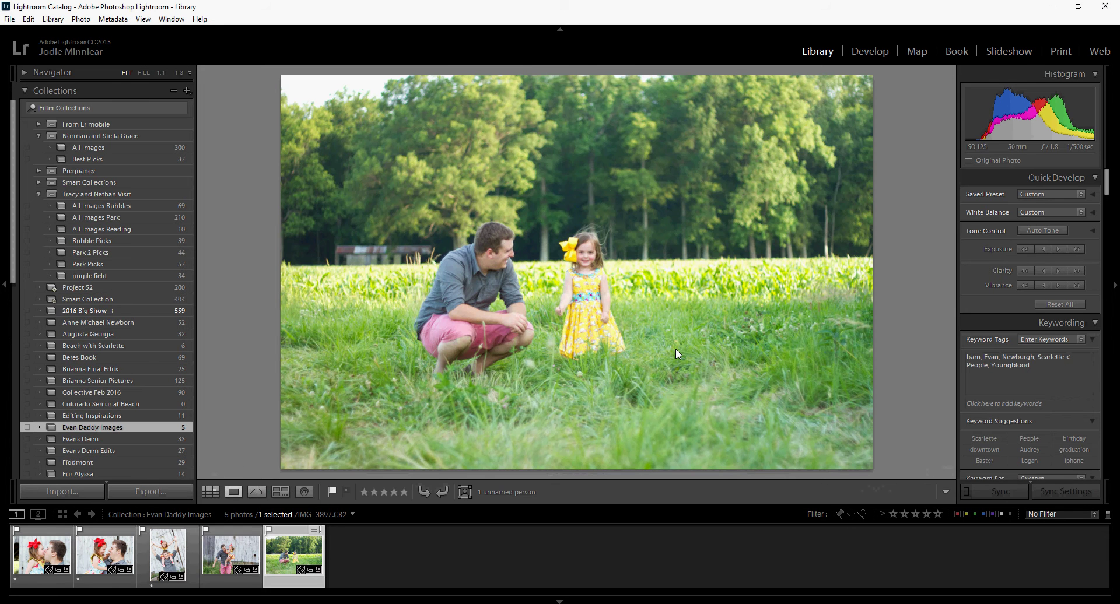
{"action": "key", "text": "ctrl+alt+p"}
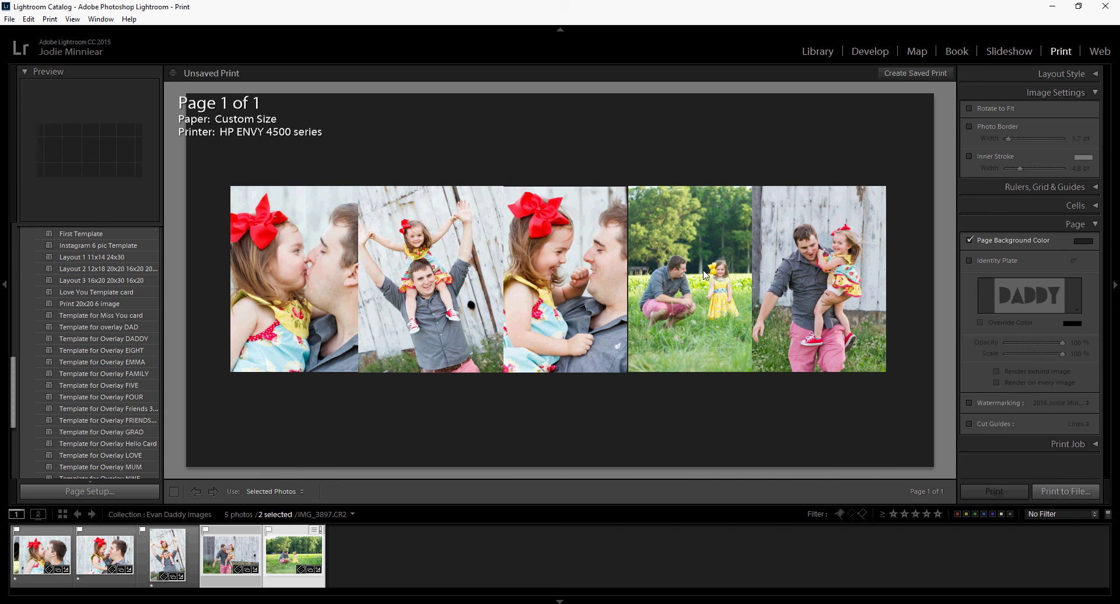
{"action": "key", "text": "ctrl+alt+1"}
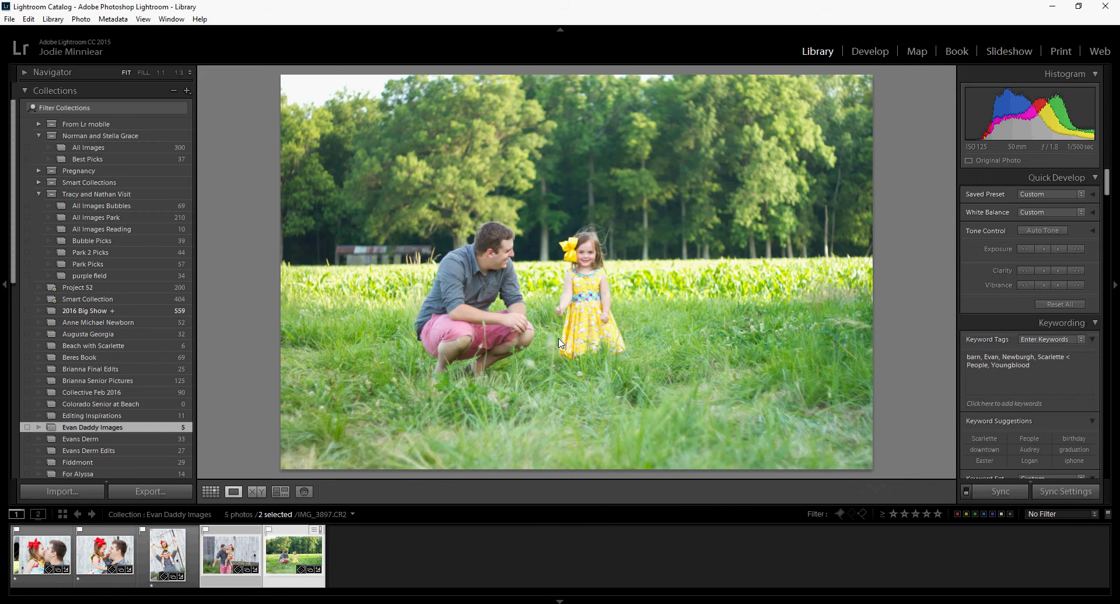
{"action": "key", "text": "c"}
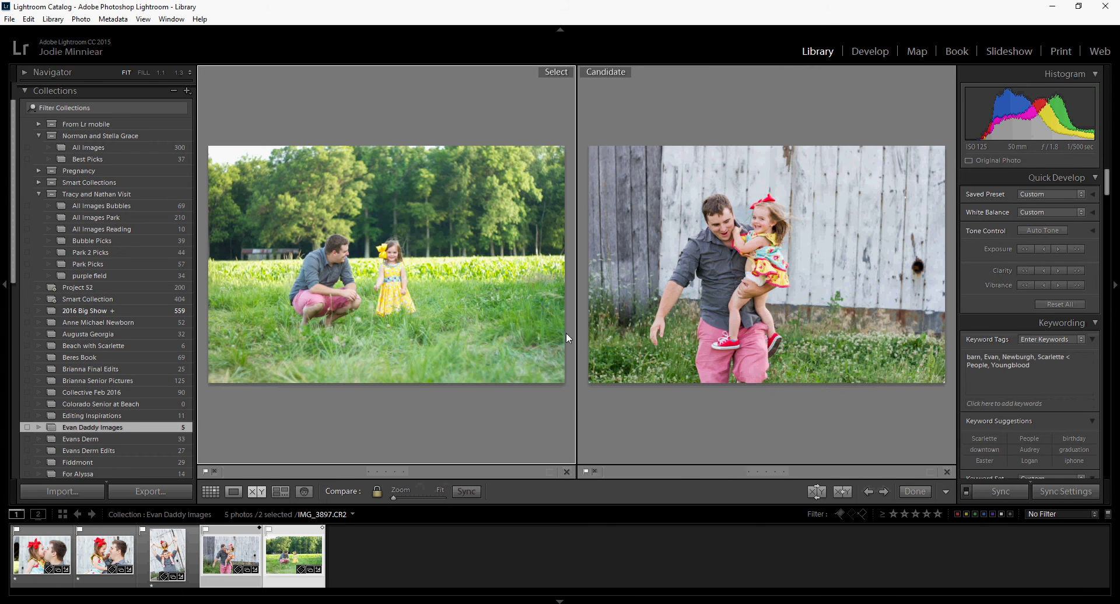
{"action": "key", "text": "ctrl+alt+6"}
{"action": "left_click", "coordinate": [446, 325]}
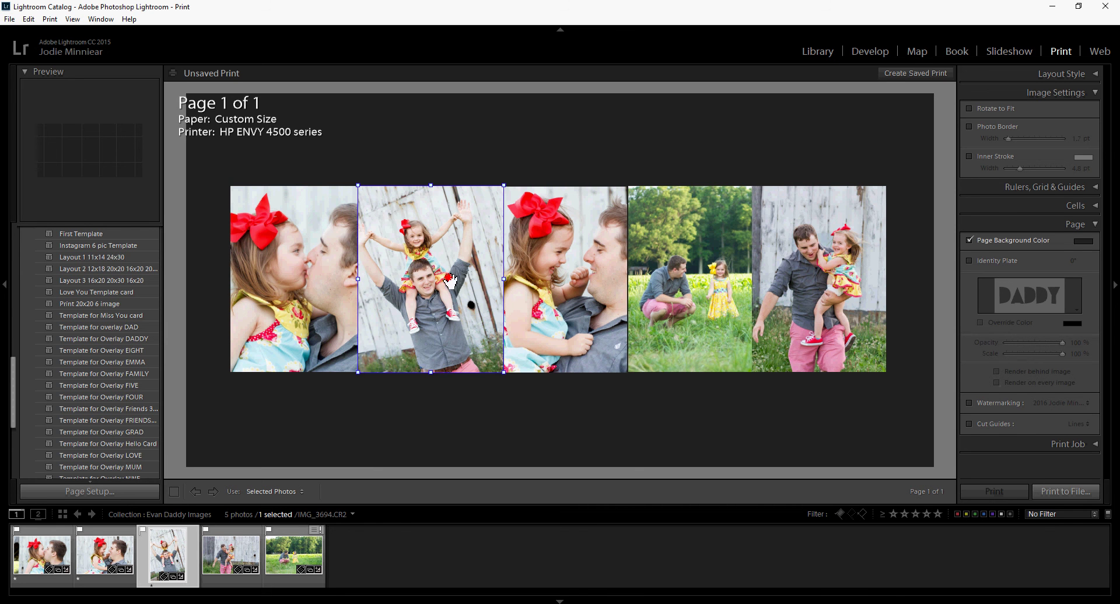
Reposition the photos inside the second and fourth cells, centering the crouching man
{"action": "left_click_drag", "start_coordinate": [453, 281], "coordinate": [460, 250]}
{"action": "left_click_drag", "start_coordinate": [440, 323], "coordinate": [445, 281]}
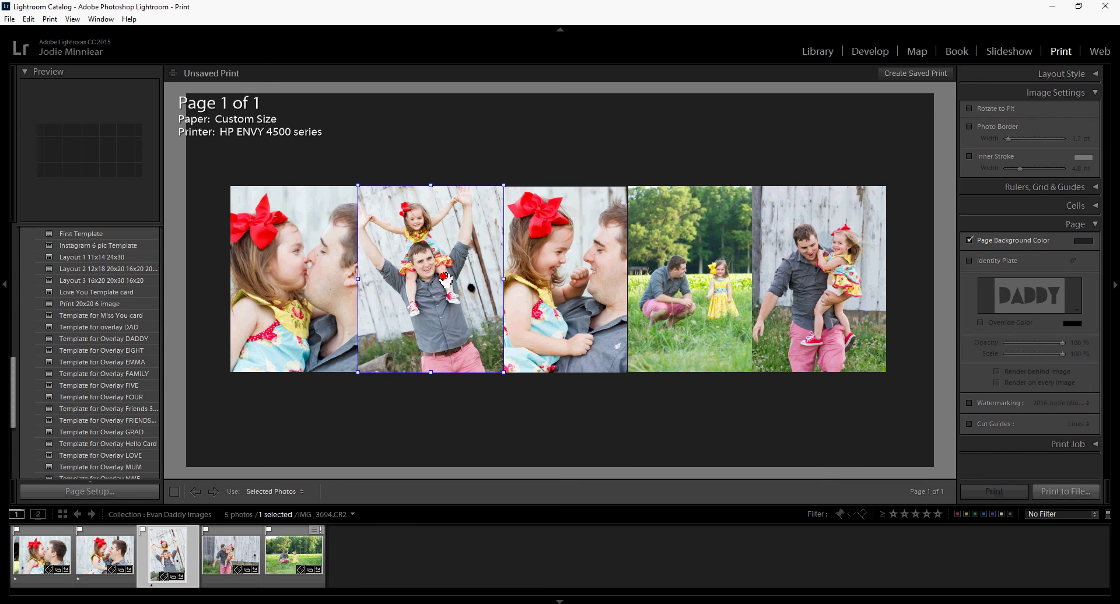
{"action": "left_click", "coordinate": [646, 298]}
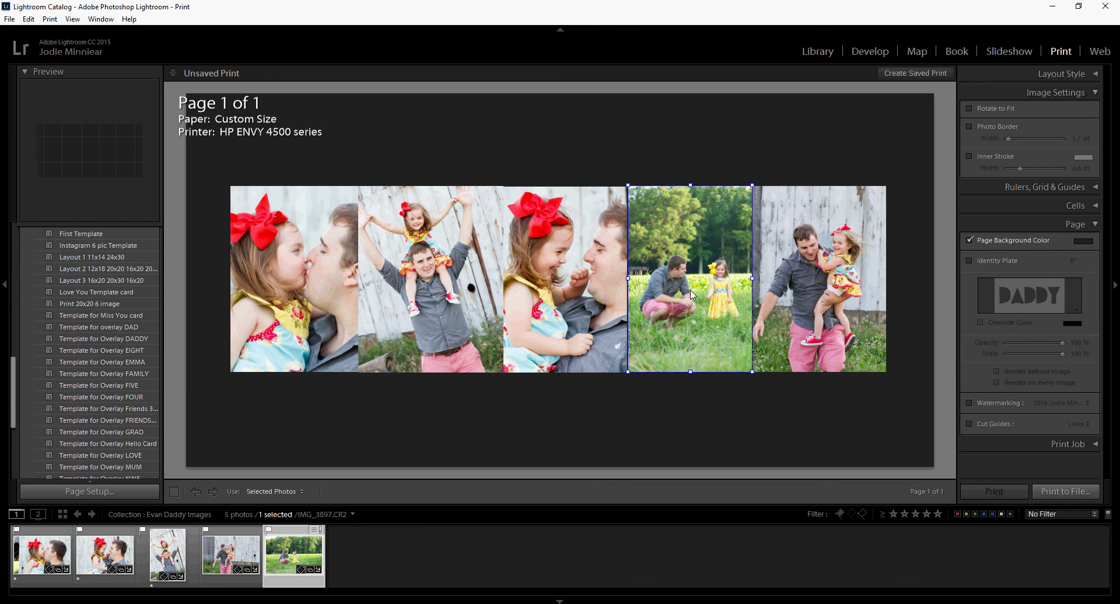
{"action": "mouse_move", "coordinate": [683, 293]}
{"action": "left_mouse_down"}
{"action": "mouse_move", "coordinate": [712, 291]}
{"action": "mouse_move", "coordinate": [643, 299]}
{"action": "mouse_move", "coordinate": [682, 296]}
{"action": "left_mouse_up"}
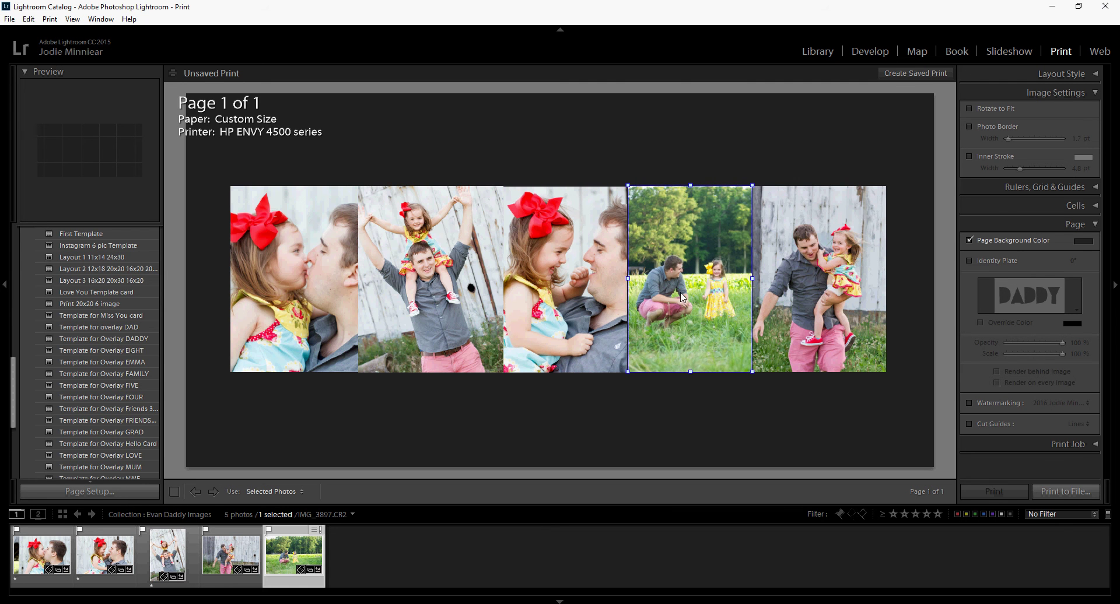
{"action": "left_click", "coordinate": [802, 412]}
Check framing under the DADDY overlay, lower the second cell's photo, and leave the overlay on
{"action": "left_click", "coordinate": [968, 260]}
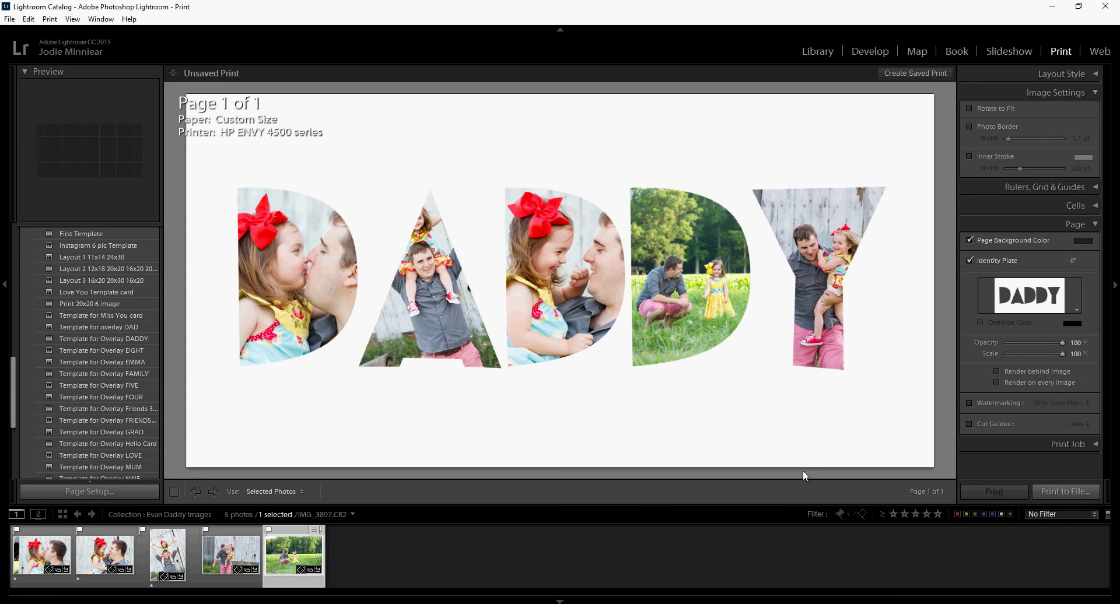
{"action": "left_click", "coordinate": [970, 260]}
{"action": "left_click", "coordinate": [432, 269]}
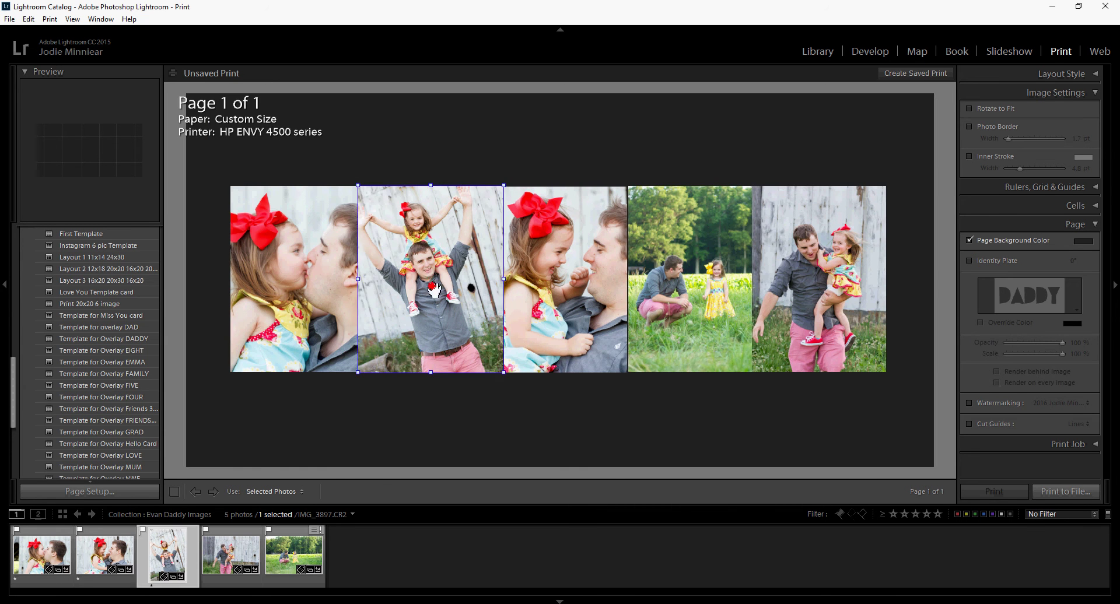
{"action": "left_click", "coordinate": [436, 274]}
{"action": "left_click_drag", "start_coordinate": [438, 277], "coordinate": [439, 299]}
{"action": "left_click", "coordinate": [968, 261]}
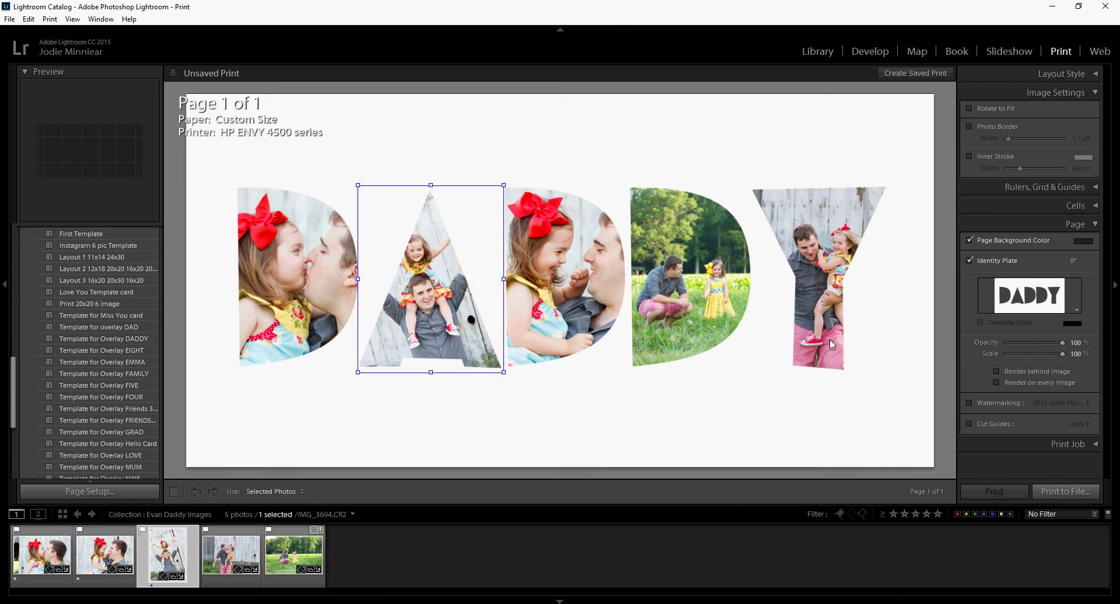
Print to File as a JPG named 'Daddy Overlay Gift' on the Desktop
{"action": "left_click", "coordinate": [1053, 490]}
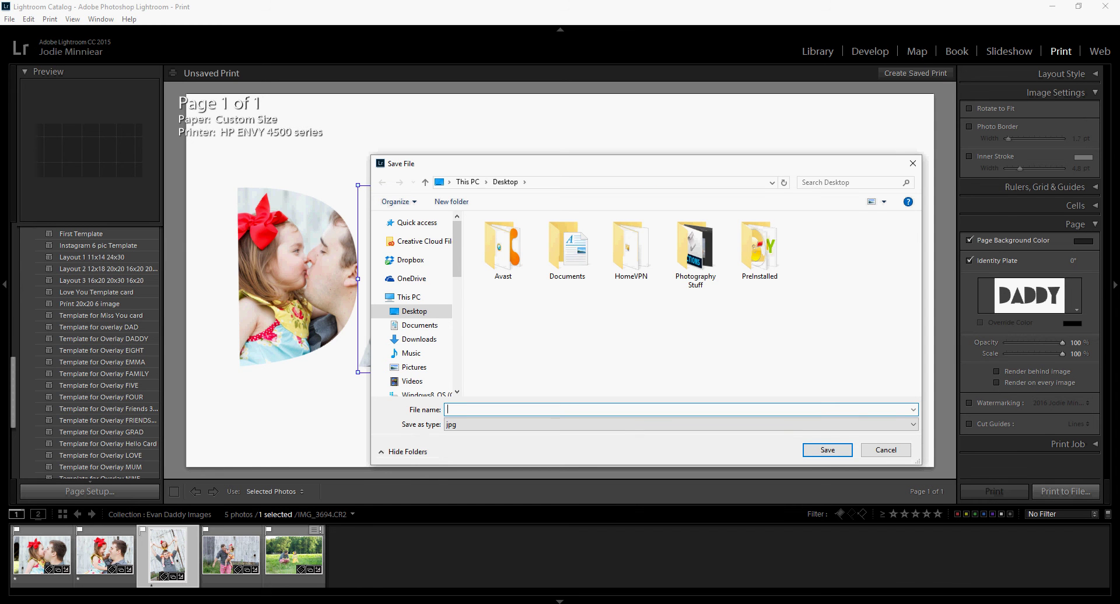
{"action": "type", "text": "D"}
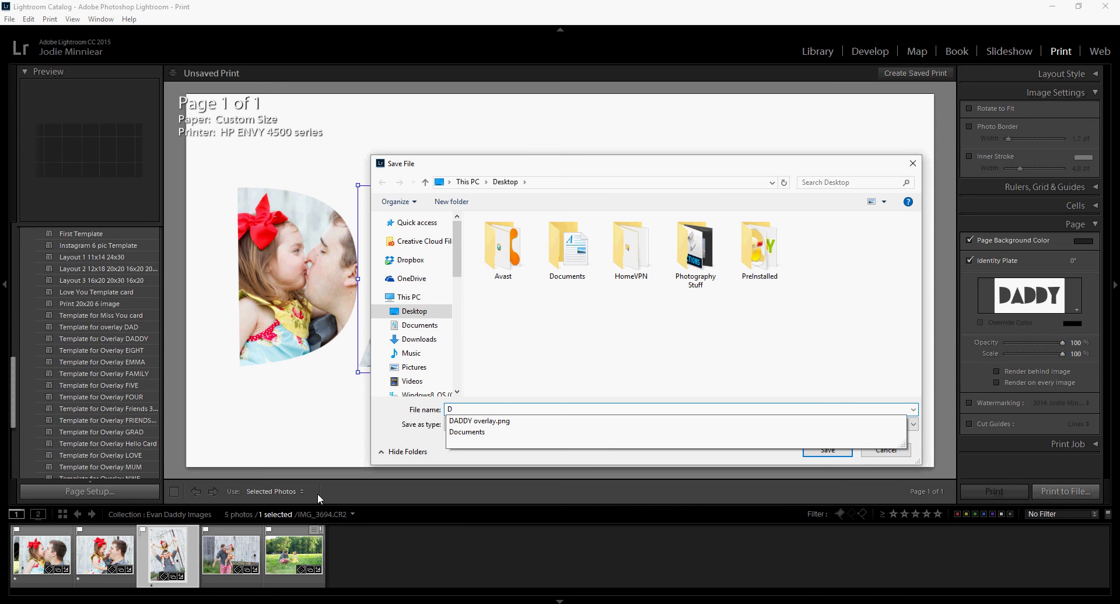
{"action": "type", "text": "addy O"}
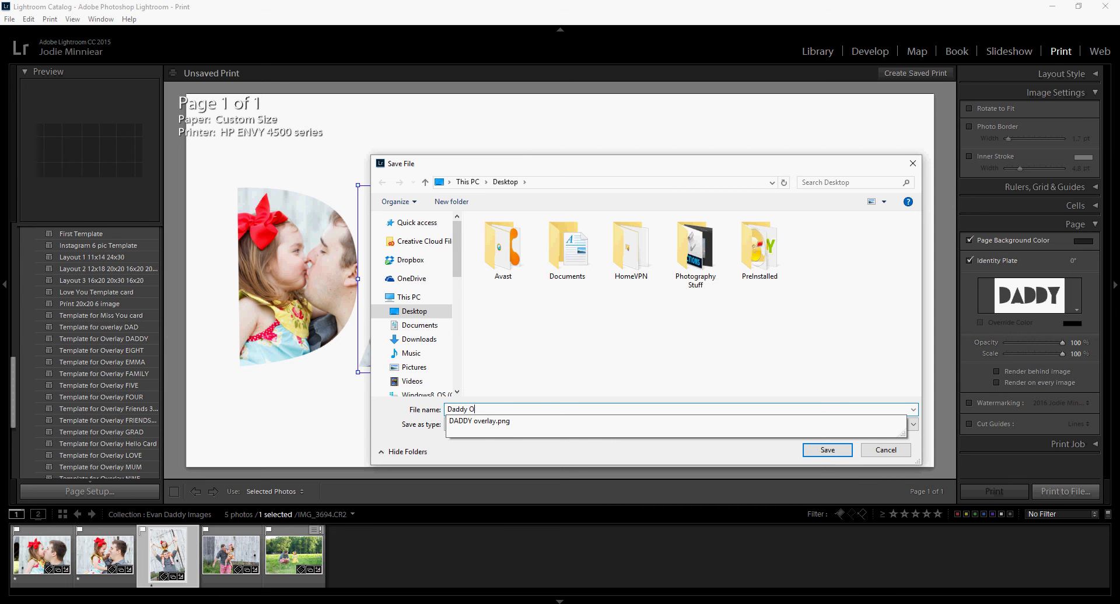
{"action": "type", "text": "verlay Gift"}
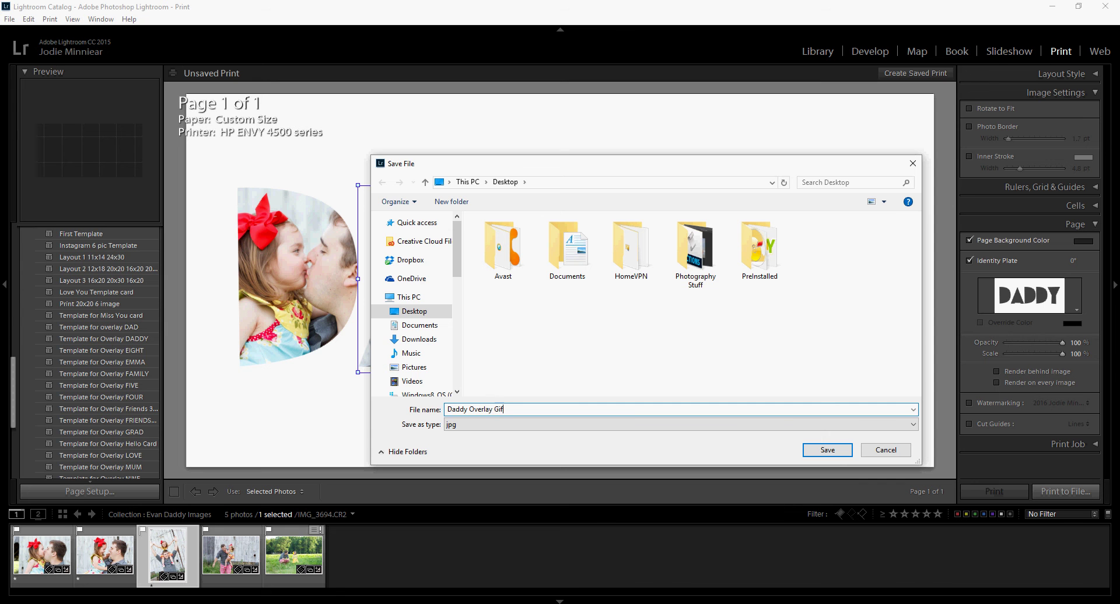
{"action": "left_click", "coordinate": [836, 452]}
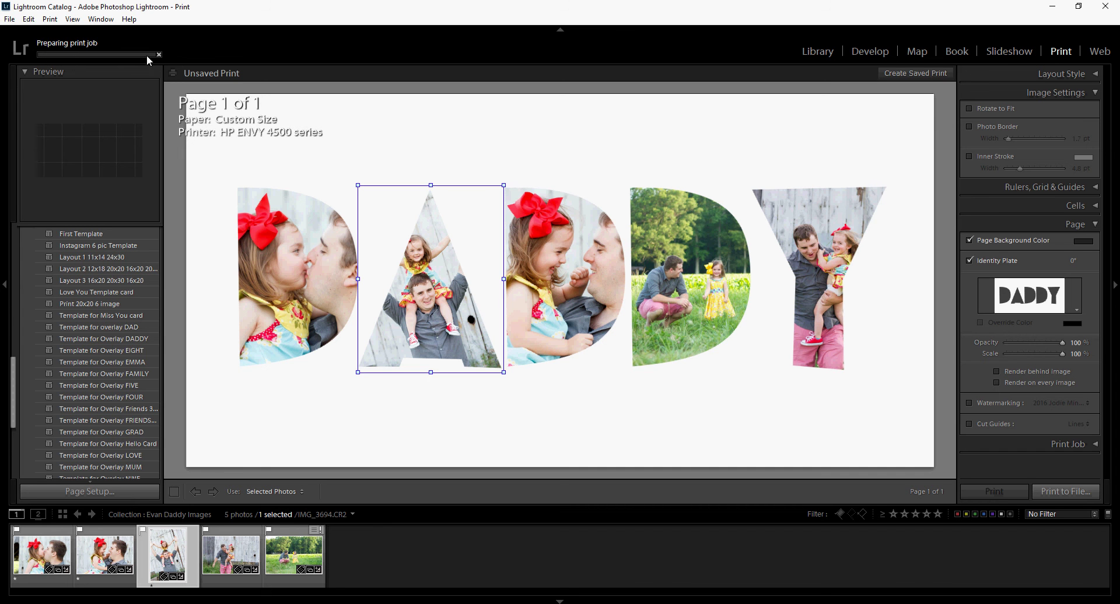
Deselect the A-letter cell so the collage shows without selection handles
{"action": "left_click", "coordinate": [321, 411]}
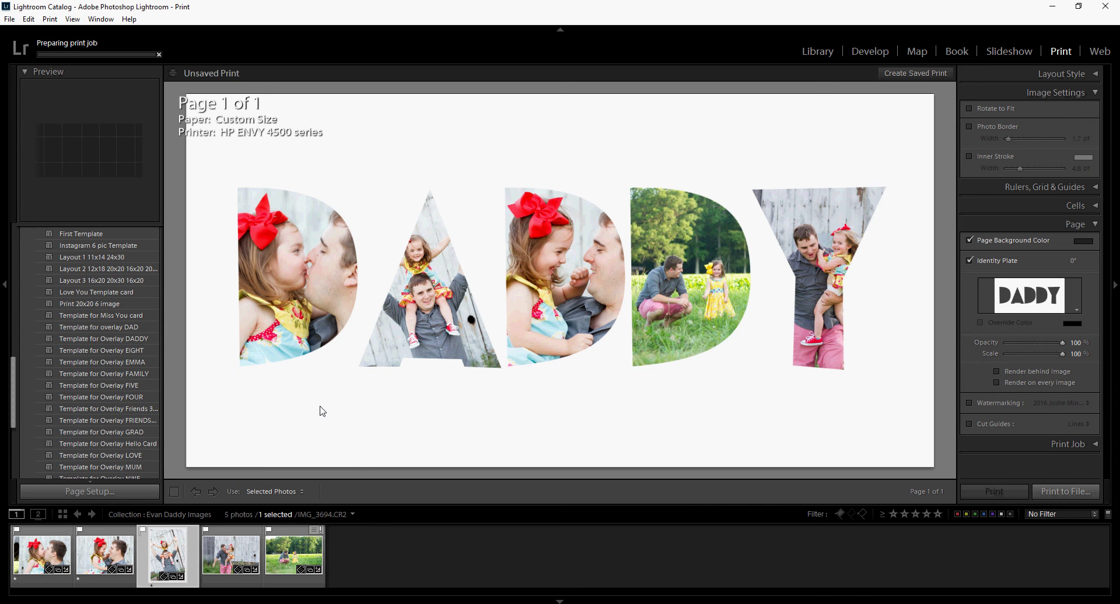